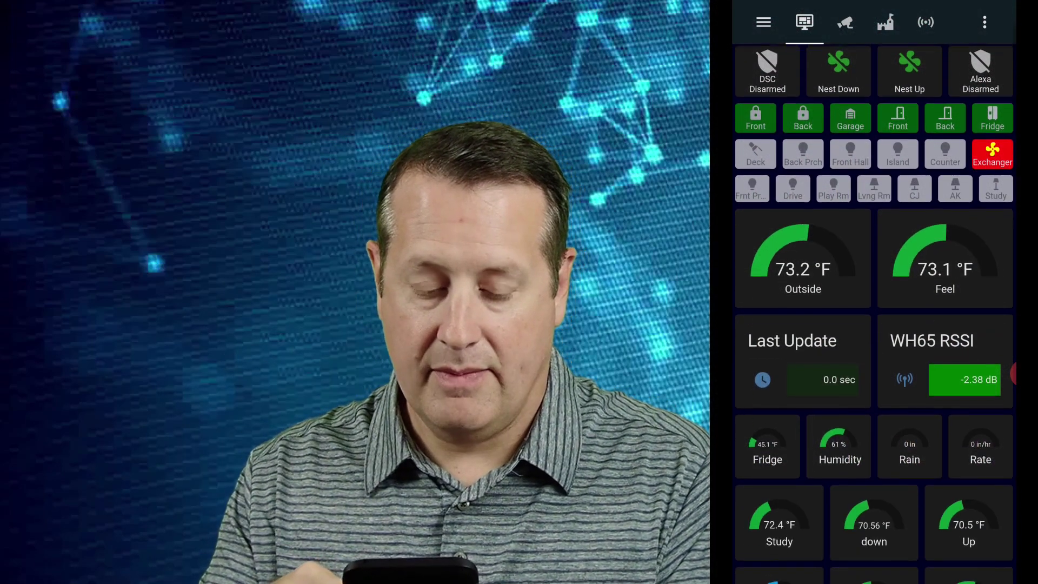
Under Configuration > Tags, create an NFC tag named 'Tag 1' and write it to a physical tag.
{"action": "scroll", "coordinate": [874, 314], "scroll_direction": "up", "scroll_amount": 10}
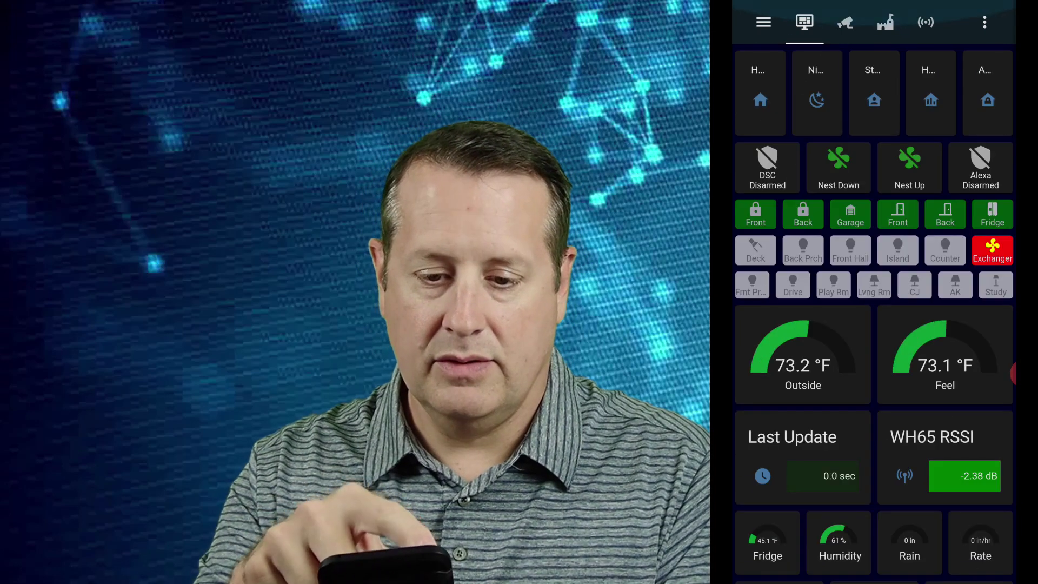
{"action": "left_click", "coordinate": [763, 22]}
{"action": "scroll", "coordinate": [833, 271], "scroll_direction": "down", "scroll_amount": 3}
{"action": "left_click", "coordinate": [810, 419]}
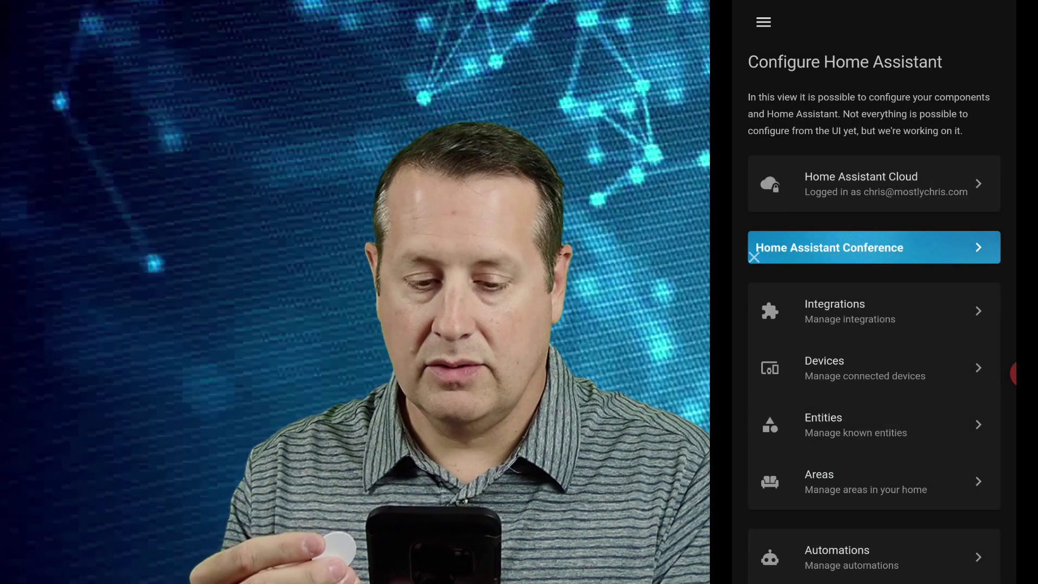
{"action": "scroll", "coordinate": [753, 257], "scroll_direction": "down", "scroll_amount": 4}
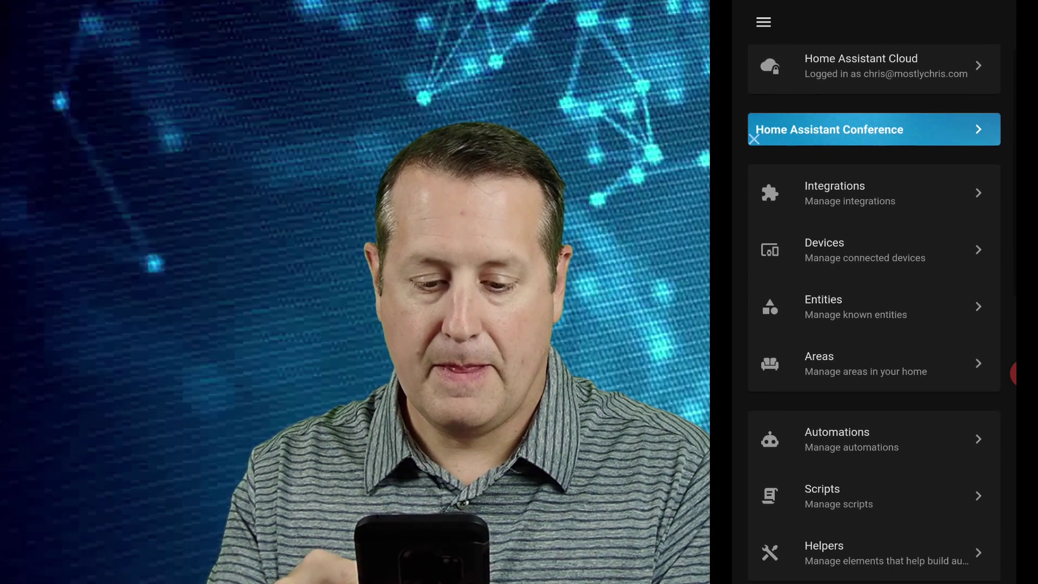
{"action": "scroll", "coordinate": [874, 325], "scroll_direction": "down", "scroll_amount": 2}
{"action": "left_click", "coordinate": [832, 379]}
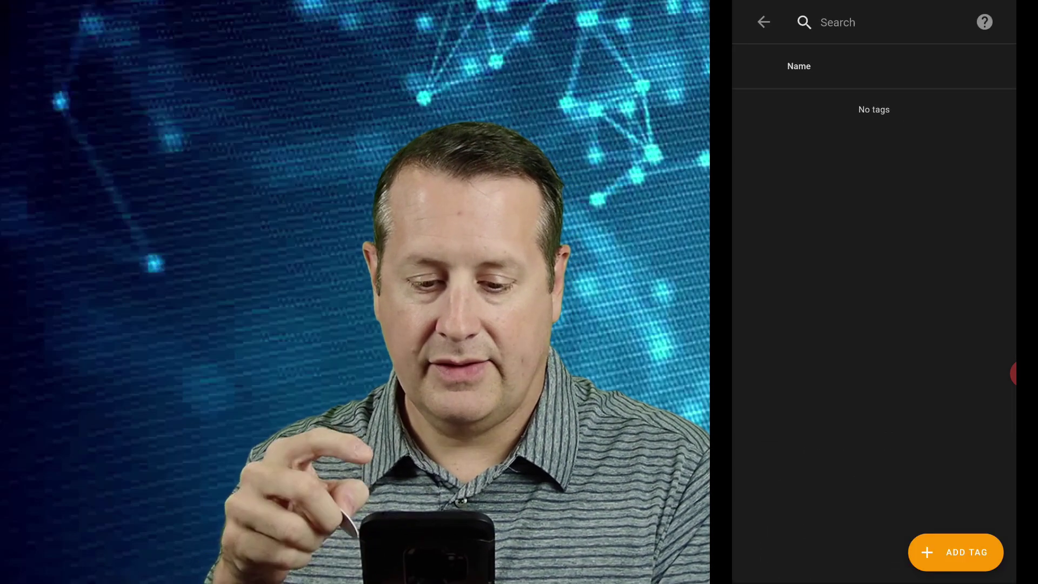
{"action": "left_click", "coordinate": [955, 552]}
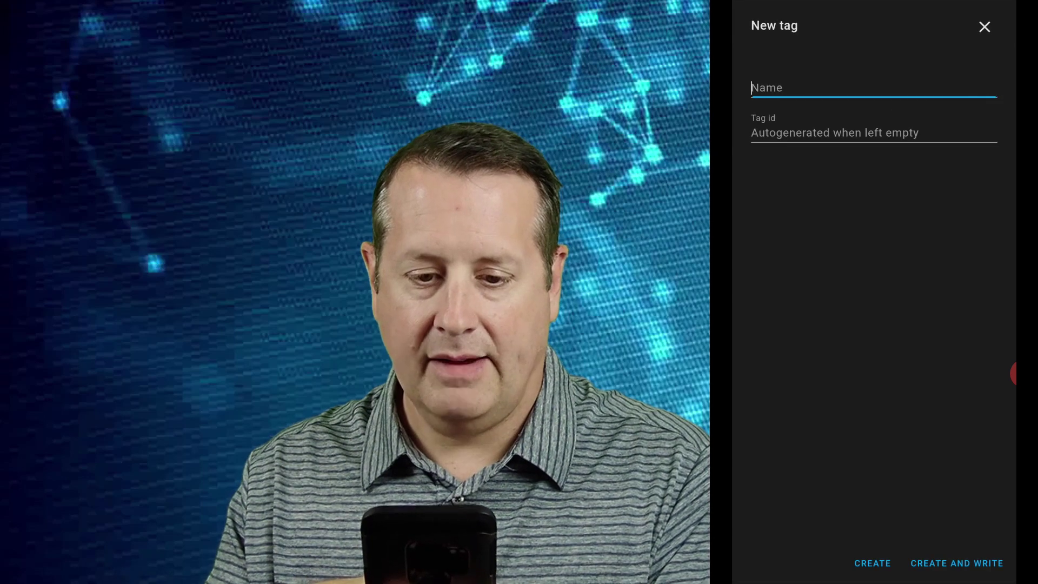
{"action": "type", "text": "Tag 1"}
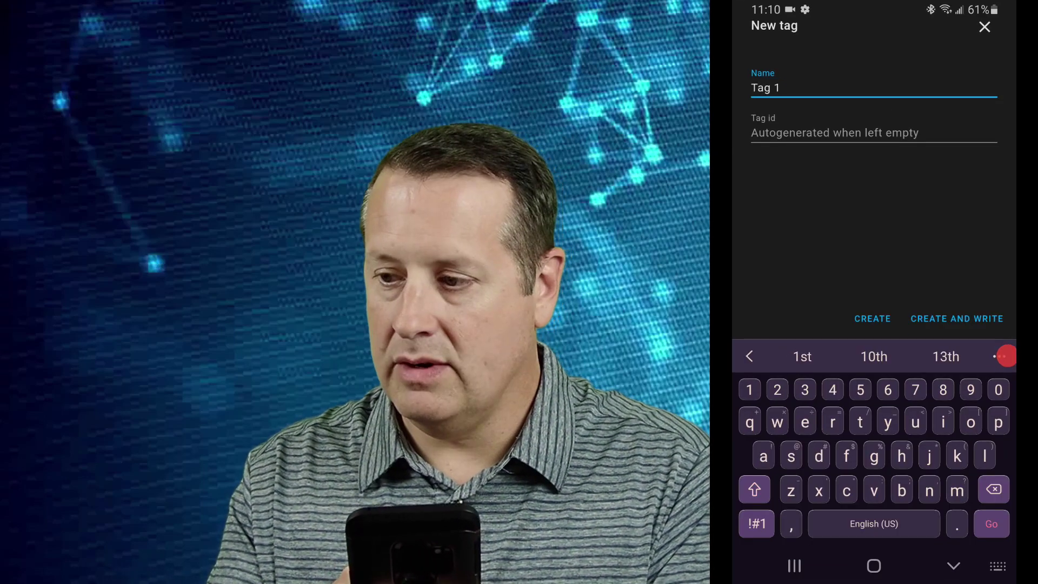
{"action": "left_click", "coordinate": [957, 318]}
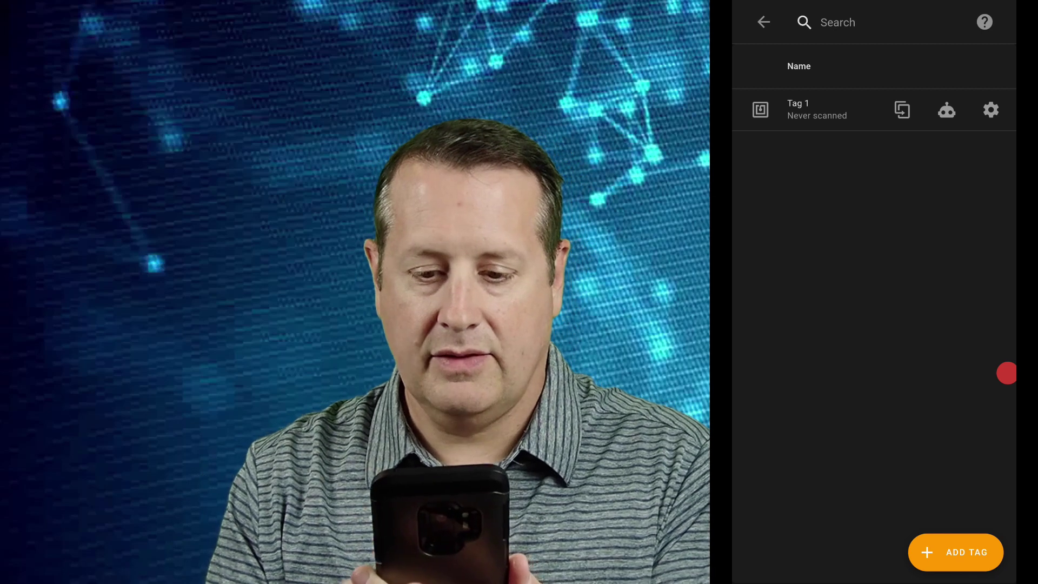
Create a second tag named 'Tag 2' and write it to a physical NFC tag.
{"action": "left_click", "coordinate": [956, 552]}
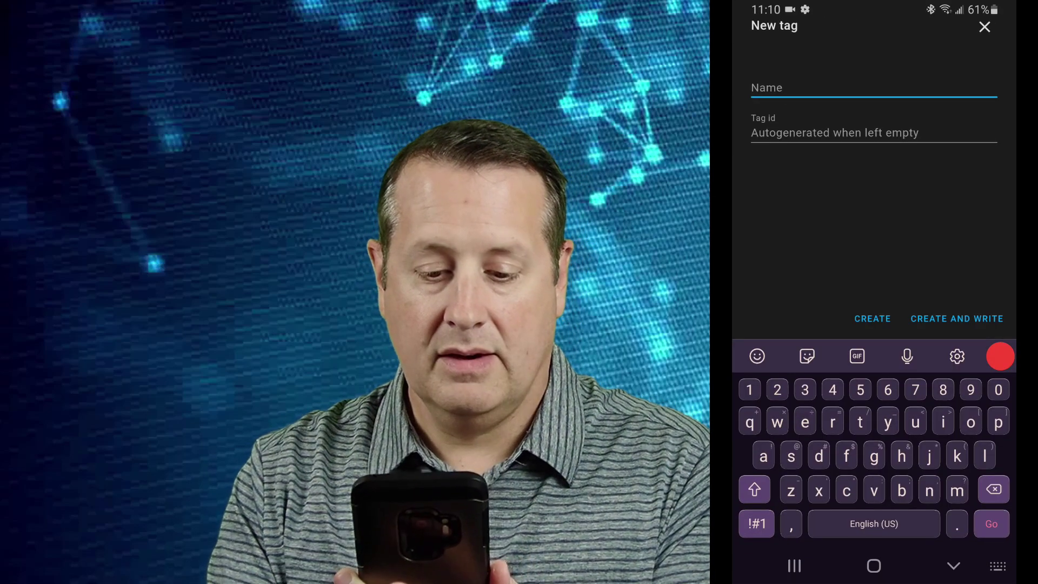
{"action": "type", "text": "Tag"}
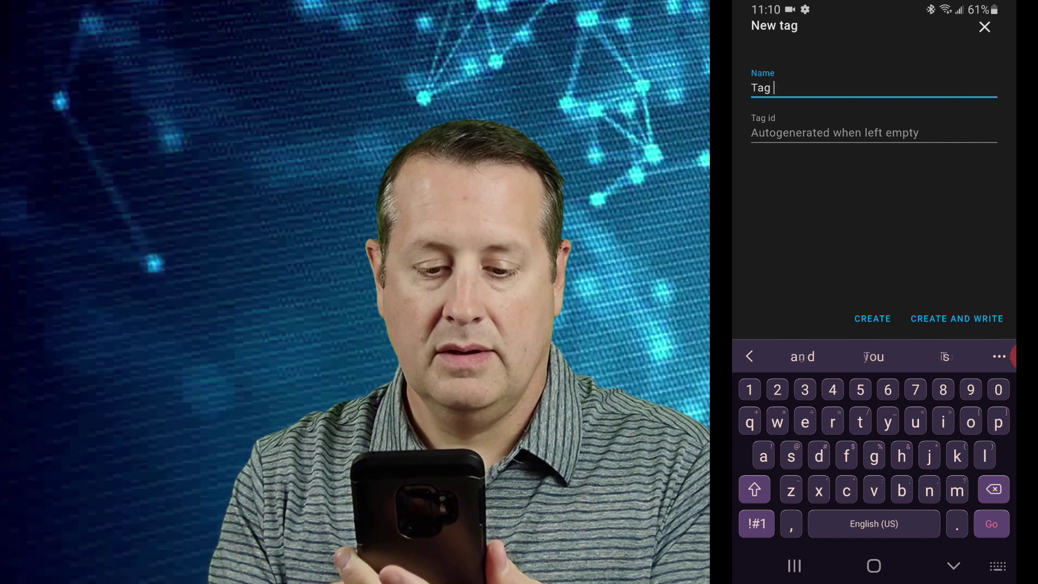
{"action": "left_click", "coordinate": [756, 523]}
{"action": "left_click", "coordinate": [957, 318]}
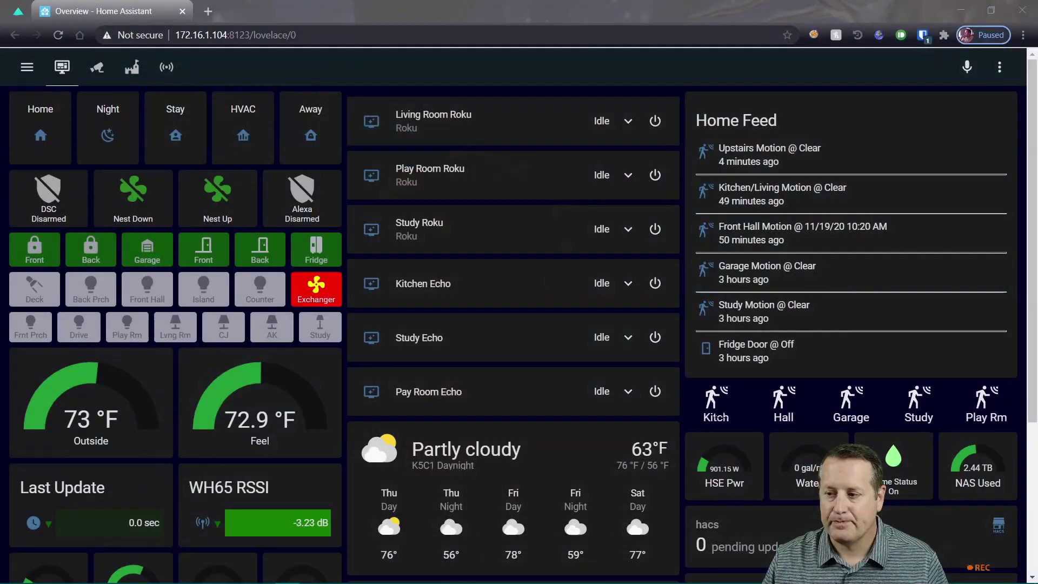
In the desktop browser, go to Configuration > Tags to see Tag 1 and Tag 2 listed.
{"action": "left_click", "coordinate": [26, 67]}
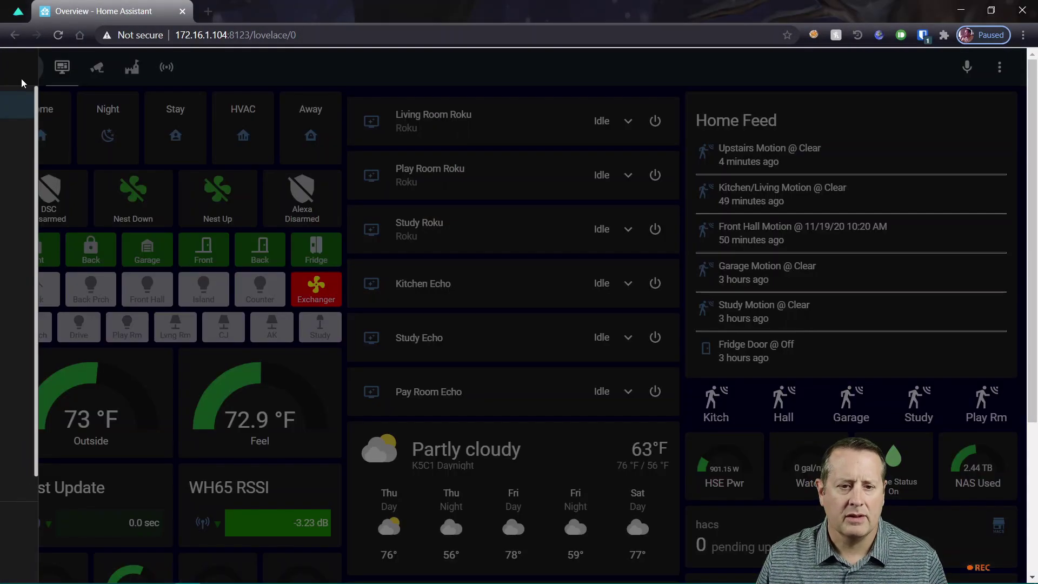
{"action": "scroll", "coordinate": [108, 347], "scroll_direction": "down", "scroll_amount": 1}
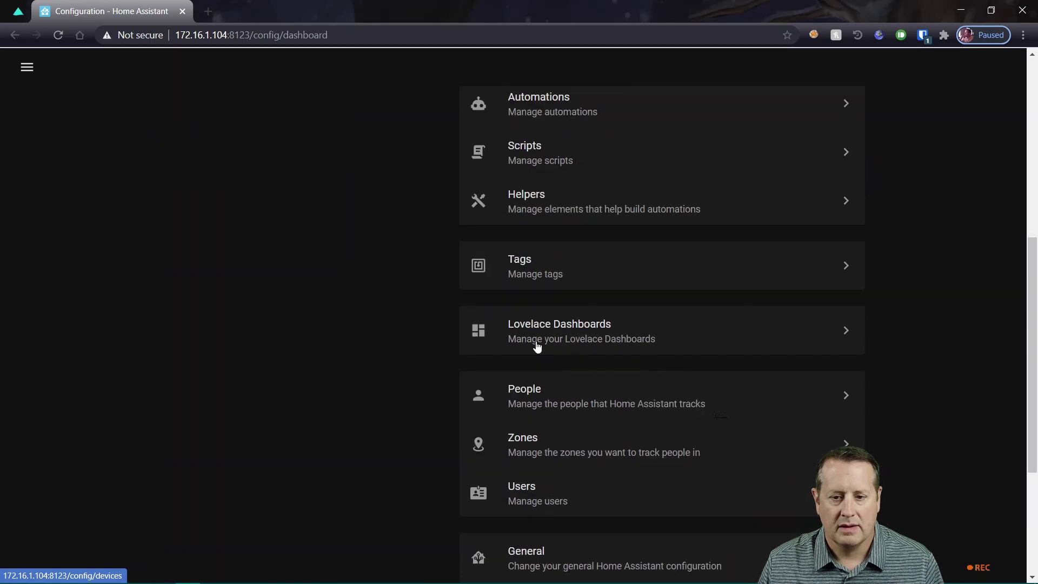
{"action": "left_click", "coordinate": [560, 264]}
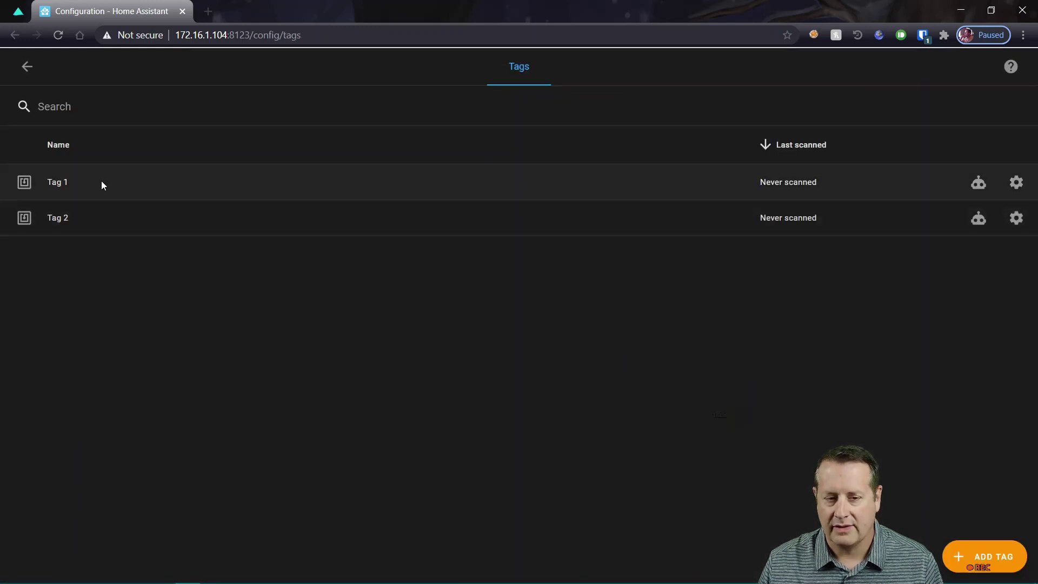
Start a new automation from the Tag 1 row, keeping Tag 1 as the tag trigger.
{"action": "left_click", "coordinate": [979, 185]}
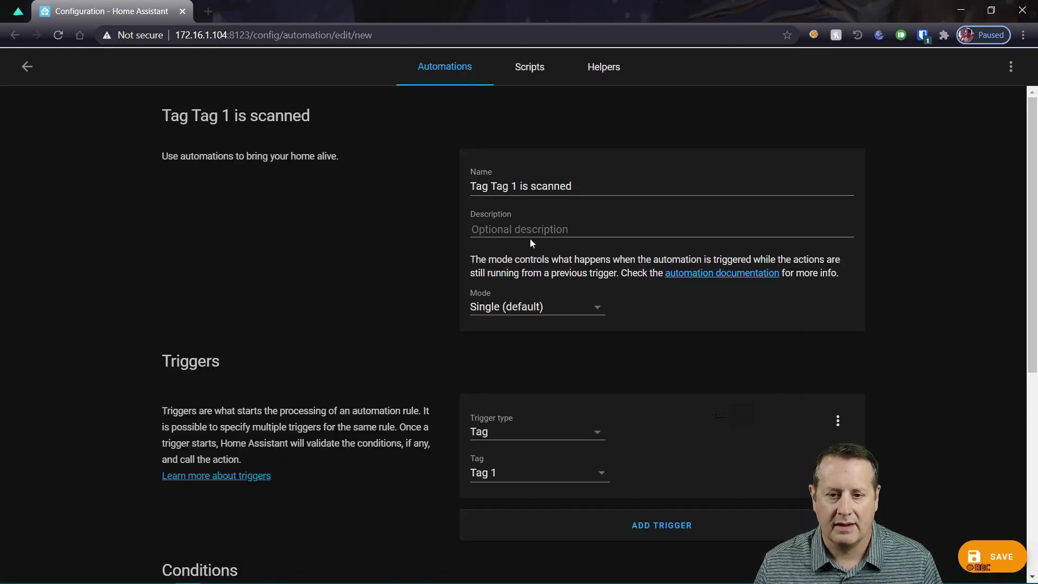
{"action": "scroll", "coordinate": [616, 355], "scroll_direction": "down", "scroll_amount": 3}
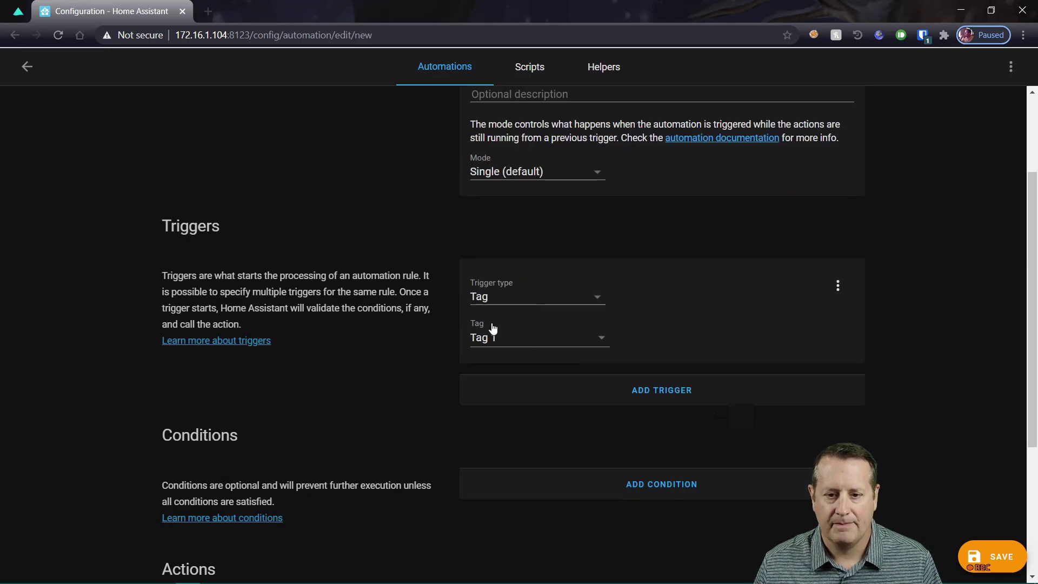
{"action": "left_click", "coordinate": [532, 344]}
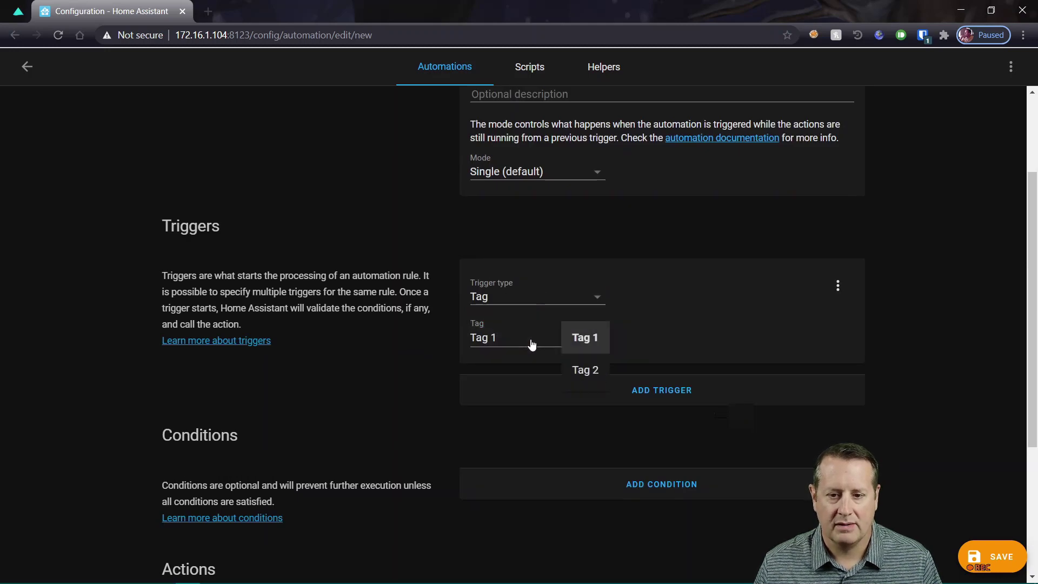
{"action": "left_click", "coordinate": [633, 237]}
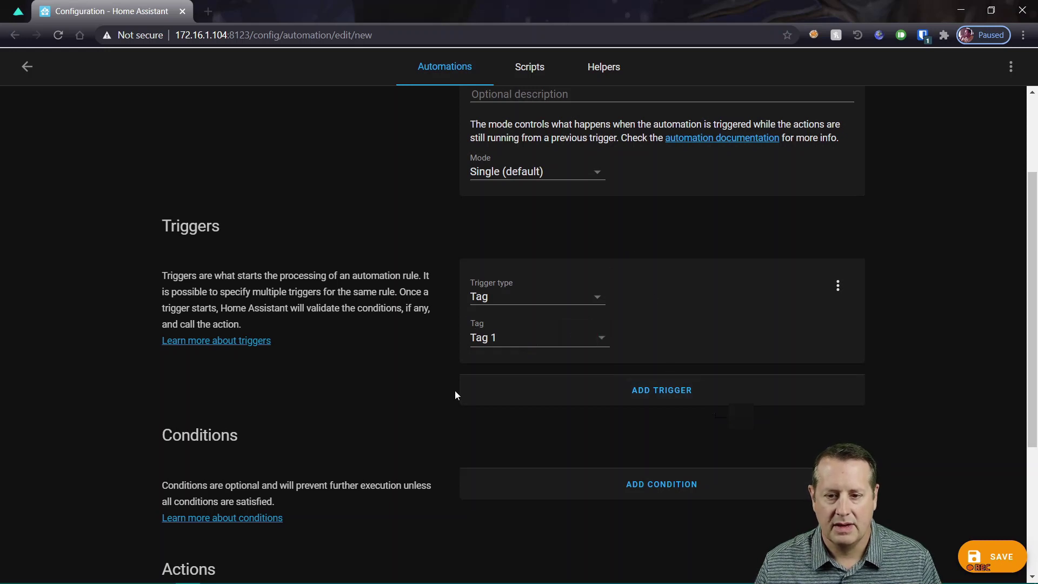
Try the Device action type, then reopen the action type list to choose a different type.
{"action": "scroll", "coordinate": [451, 384], "scroll_direction": "down", "scroll_amount": 4}
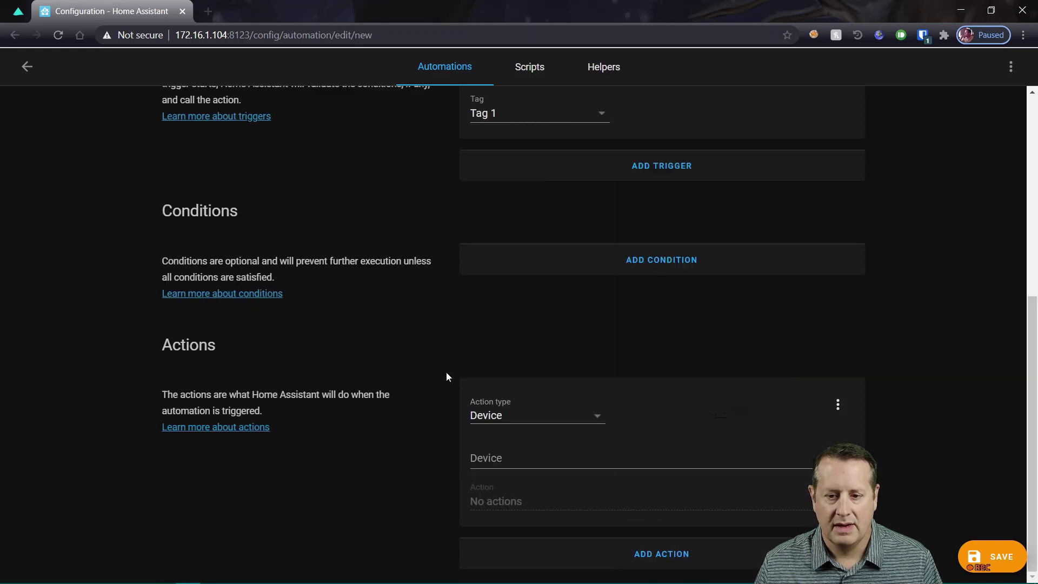
{"action": "left_click", "coordinate": [548, 417]}
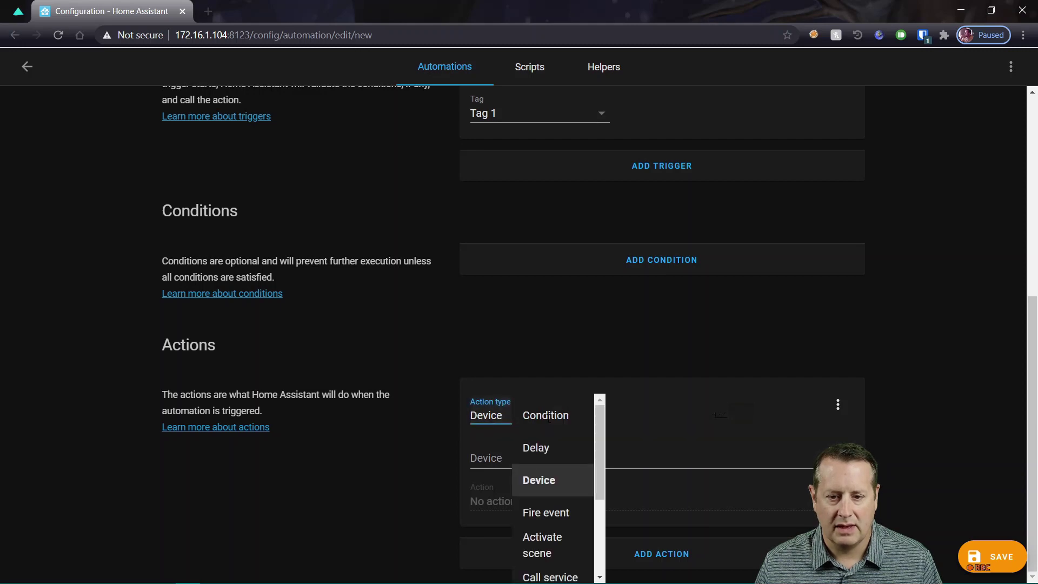
{"action": "left_click", "coordinate": [563, 481]}
{"action": "left_click", "coordinate": [545, 457]}
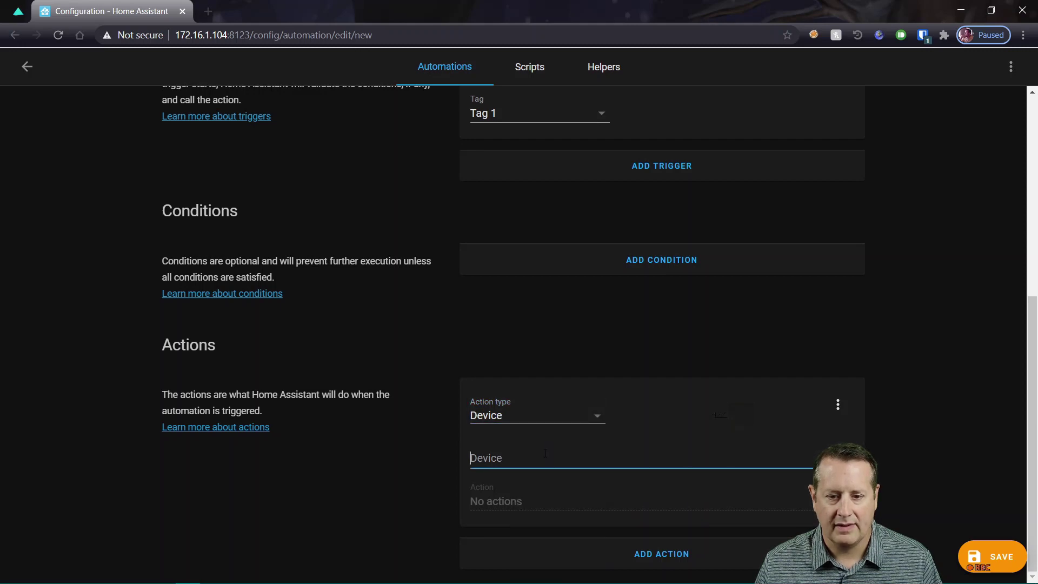
{"action": "left_click", "coordinate": [516, 478]}
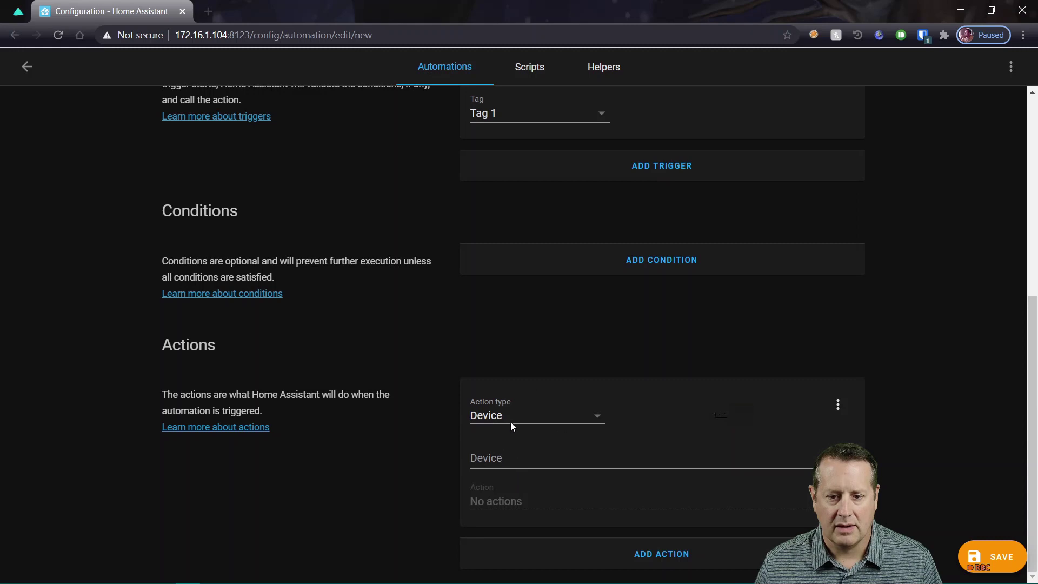
{"action": "left_click", "coordinate": [510, 420]}
{"action": "scroll", "coordinate": [540, 449], "scroll_direction": "down", "scroll_amount": 3}
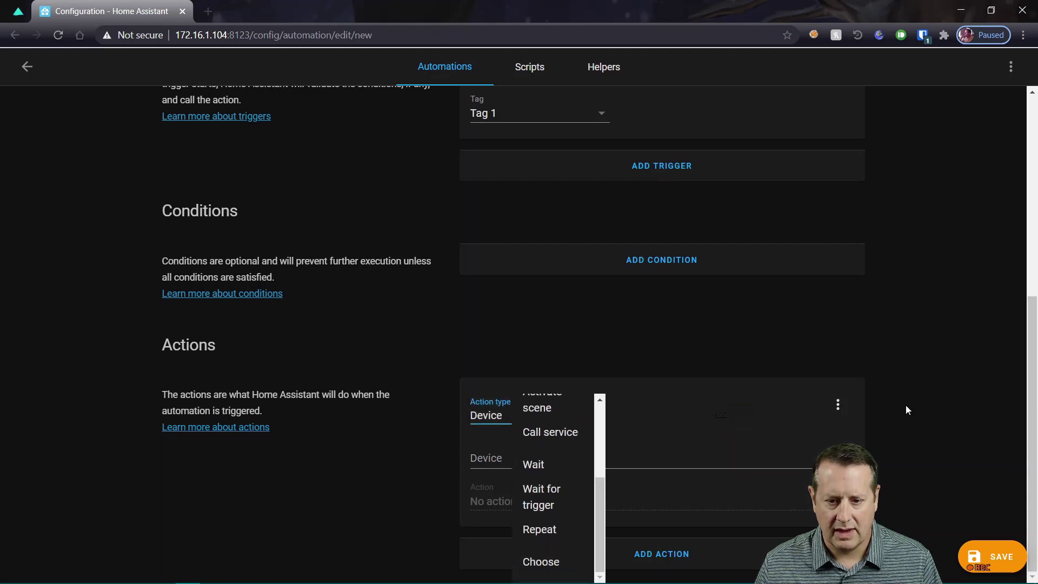
Make the action Call service with the service set to switch.turn_on.
{"action": "left_click", "coordinate": [567, 433]}
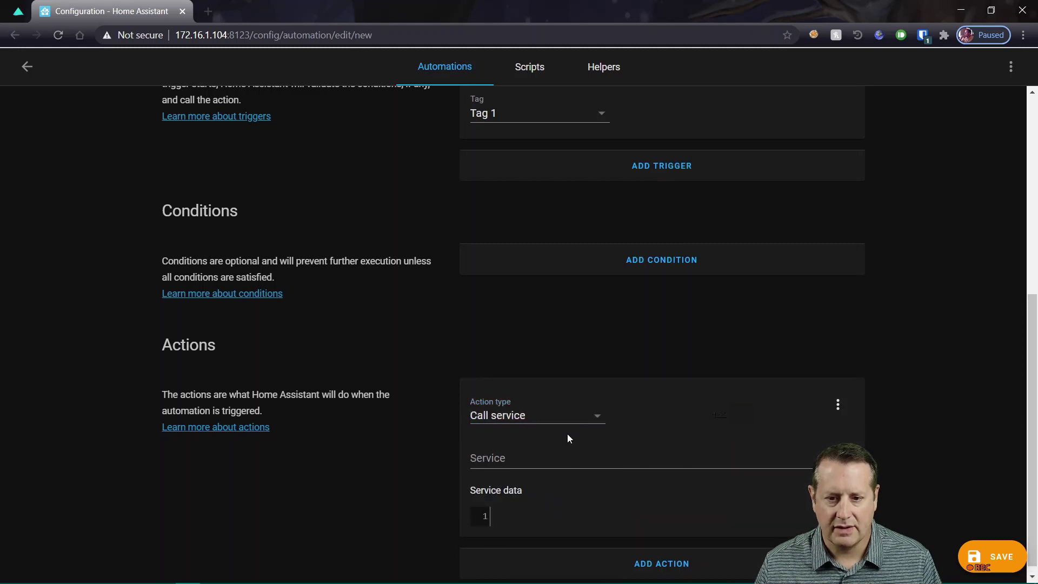
{"action": "left_click", "coordinate": [546, 459]}
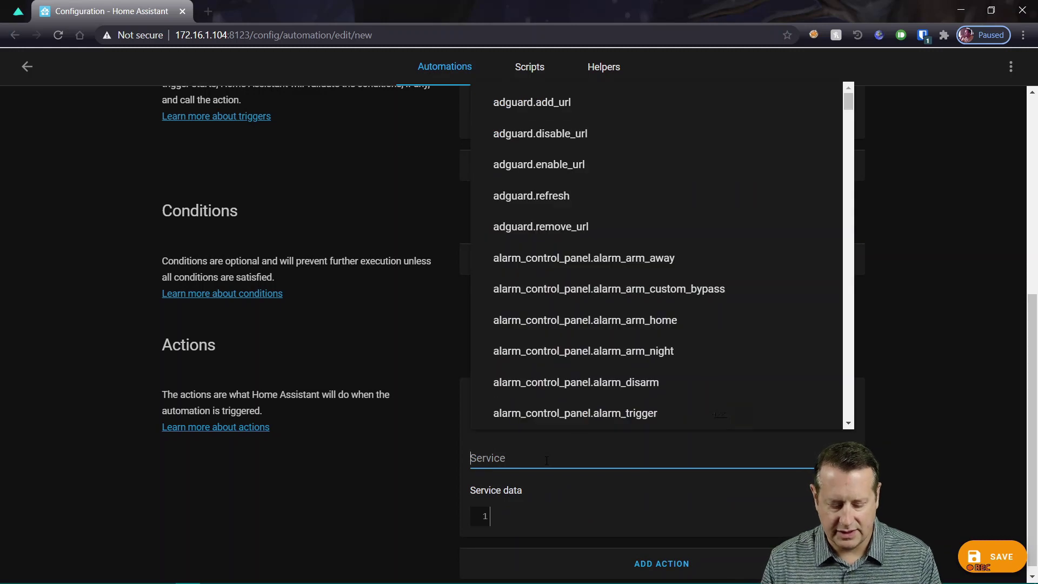
{"action": "type", "text": "swit"}
{"action": "key", "text": "BackSpace"}
{"action": "key", "text": "BackSpace"}
{"action": "key", "text": "BackSpace"}
{"action": "key", "text": "BackSpace"}
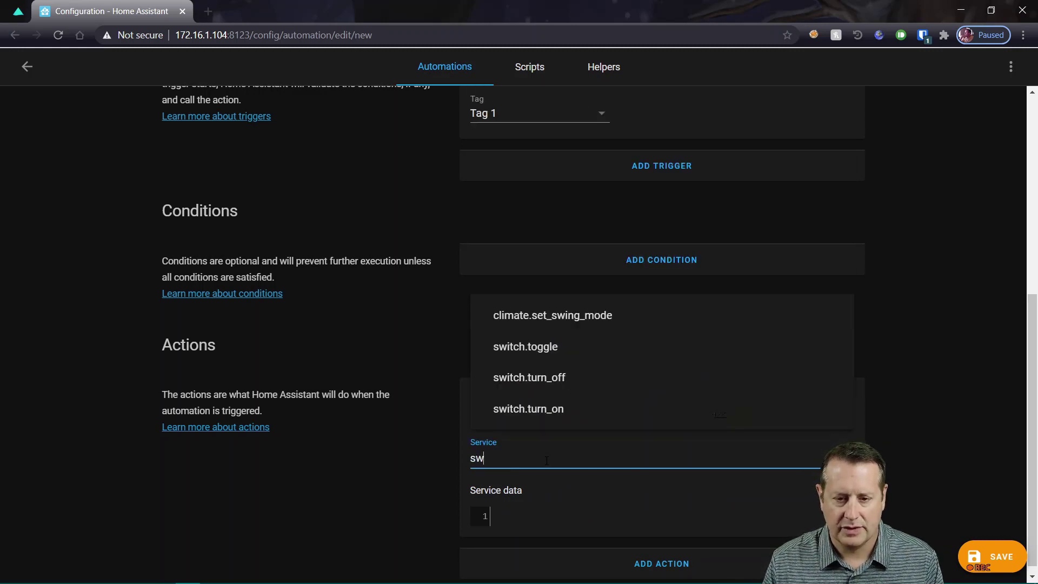
{"action": "type", "text": "tru"}
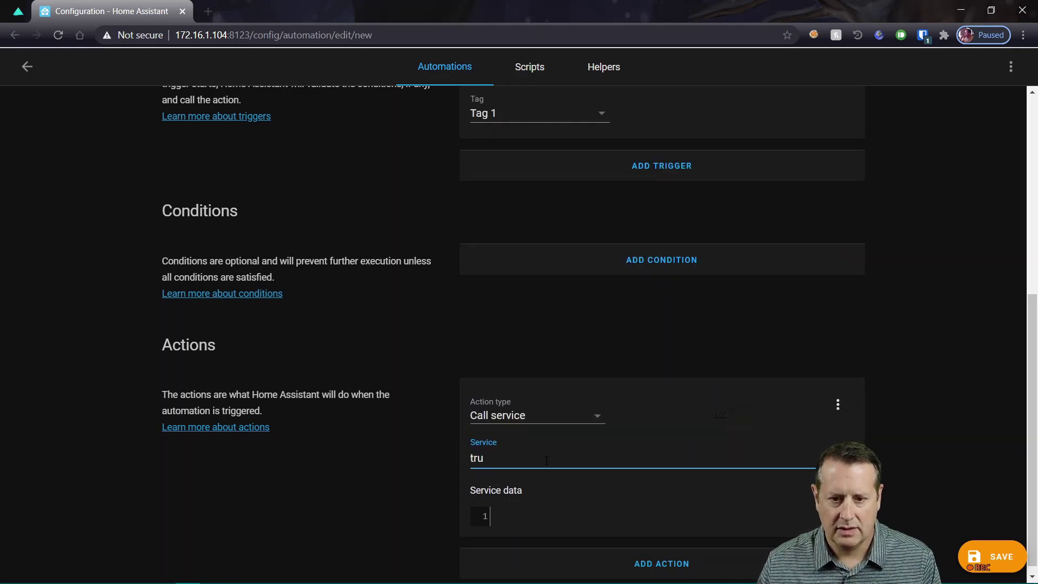
{"action": "key", "text": "BackSpace"}
{"action": "key", "text": "BackSpace"}
{"action": "type", "text": "ur"}
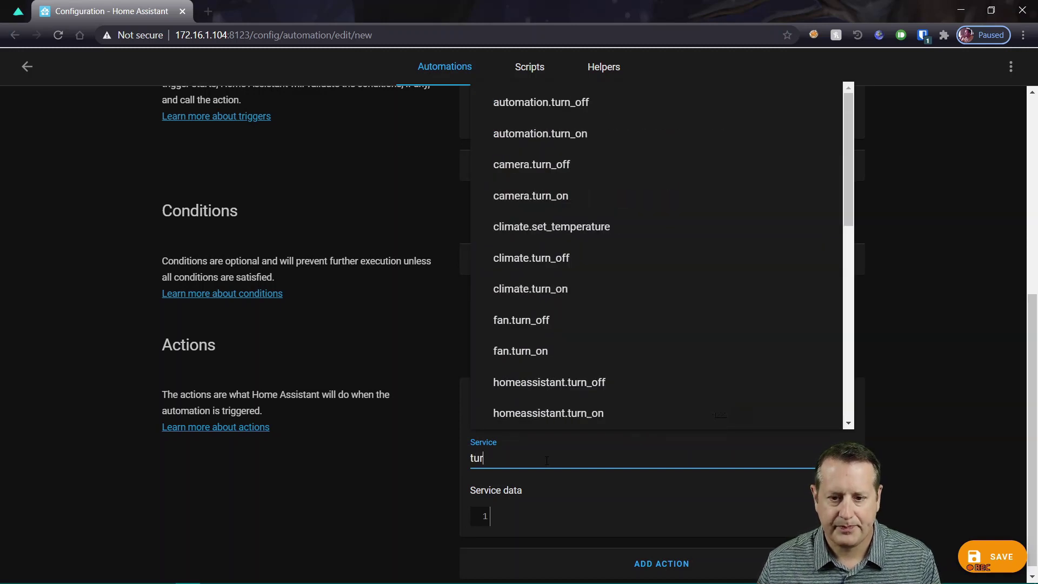
{"action": "scroll", "coordinate": [548, 322], "scroll_direction": "down", "scroll_amount": 5}
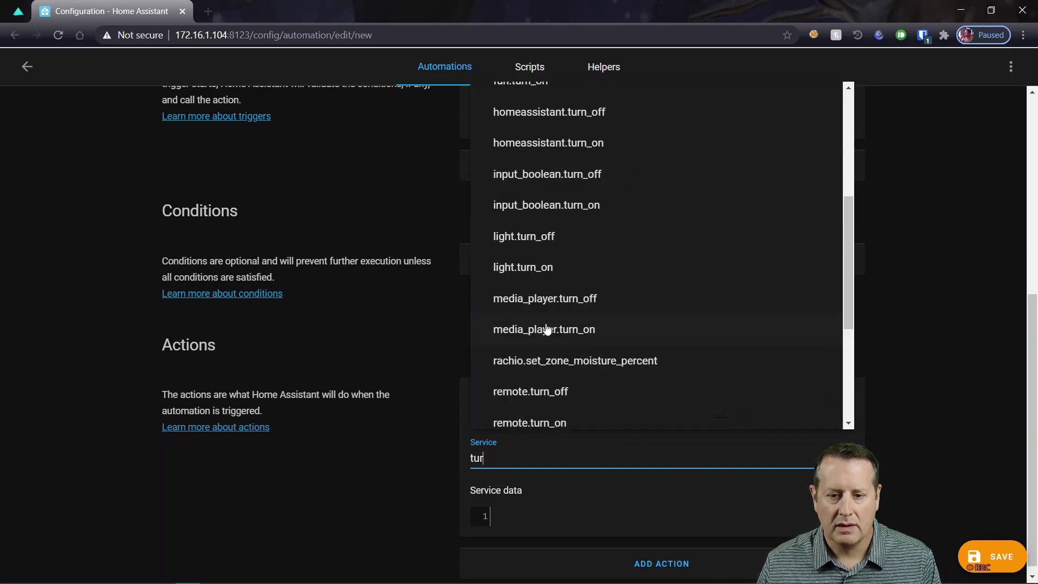
{"action": "scroll", "coordinate": [542, 268], "scroll_direction": "down", "scroll_amount": 5}
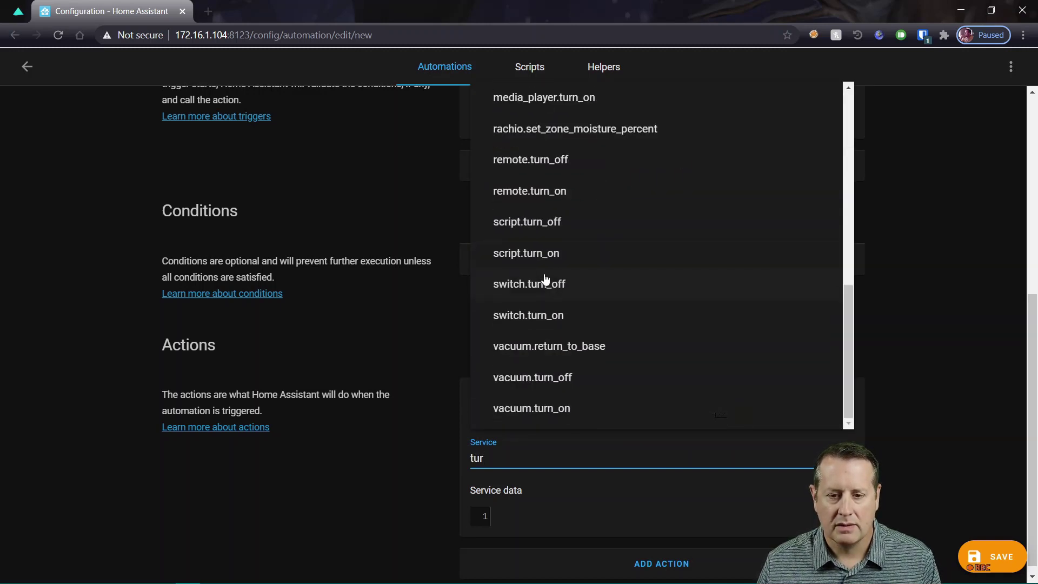
{"action": "left_click", "coordinate": [557, 319]}
Target the Play Room switch (switch.play_room_light_ozw) and save the automation.
{"action": "scroll", "coordinate": [577, 421], "scroll_direction": "down", "scroll_amount": 1}
{"action": "left_click", "coordinate": [573, 452]}
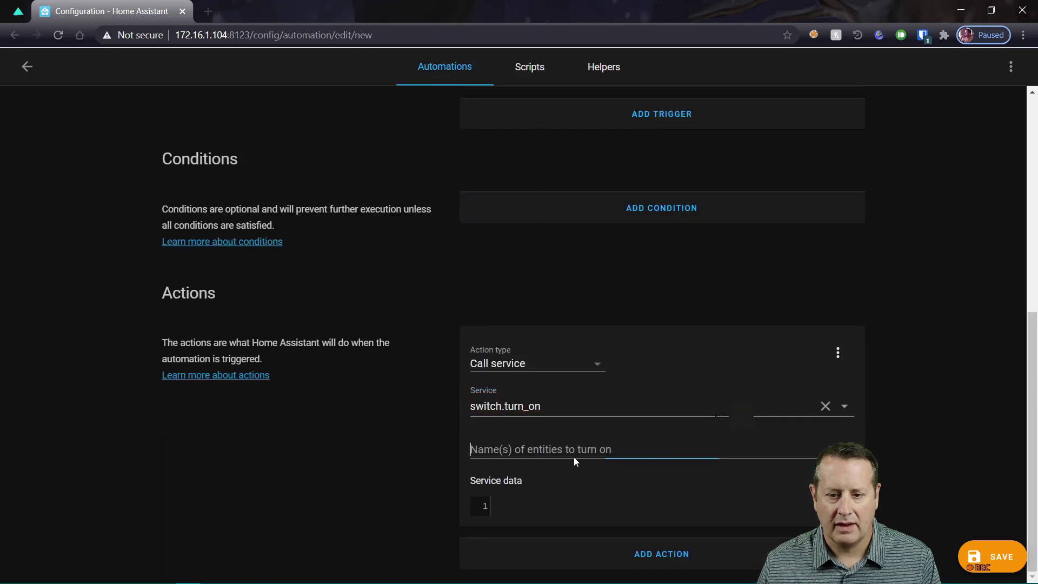
{"action": "type", "text": "study"}
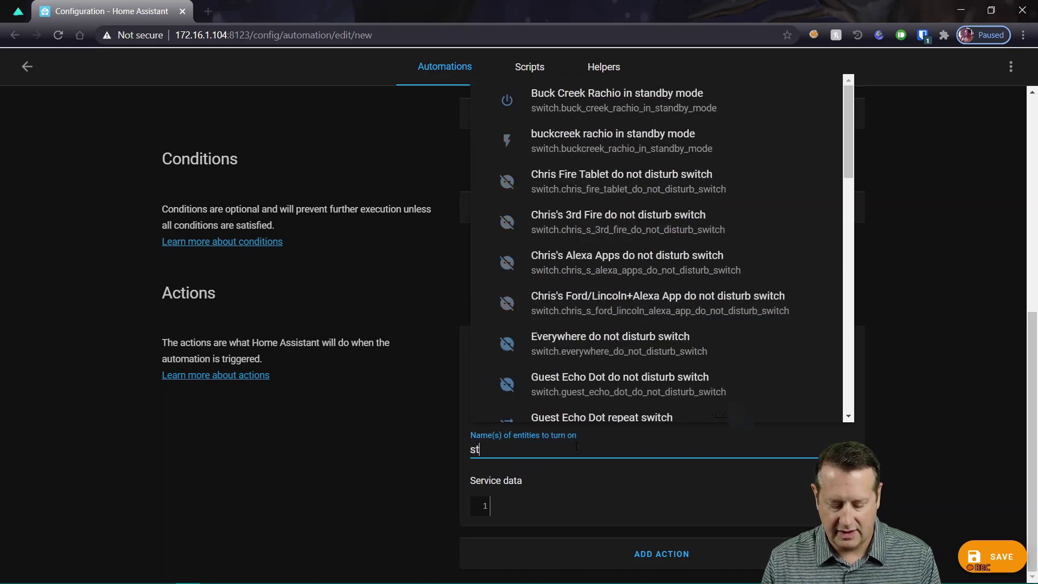
{"action": "key", "text": "BackSpace"}
{"action": "key", "text": "BackSpace"}
{"action": "key", "text": "BackSpace"}
{"action": "key", "text": "BackSpace"}
{"action": "key", "text": "BackSpace"}
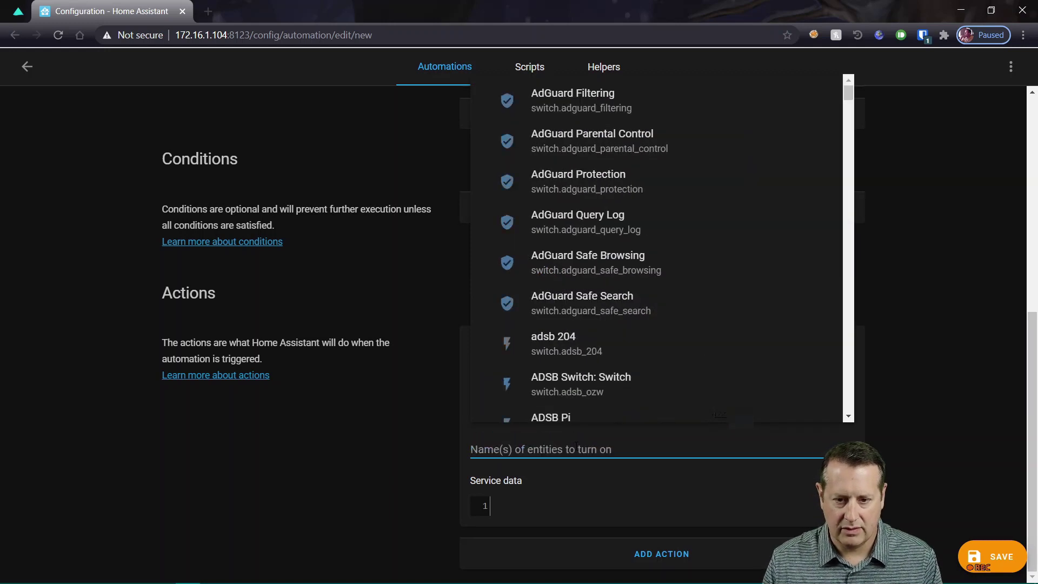
{"action": "type", "text": "play"}
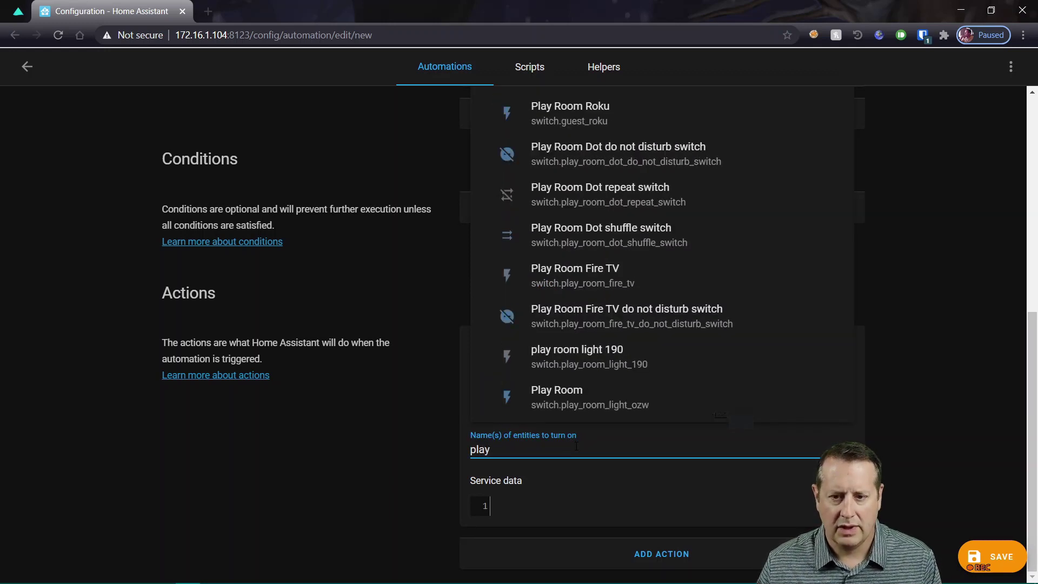
{"action": "left_click", "coordinate": [599, 411]}
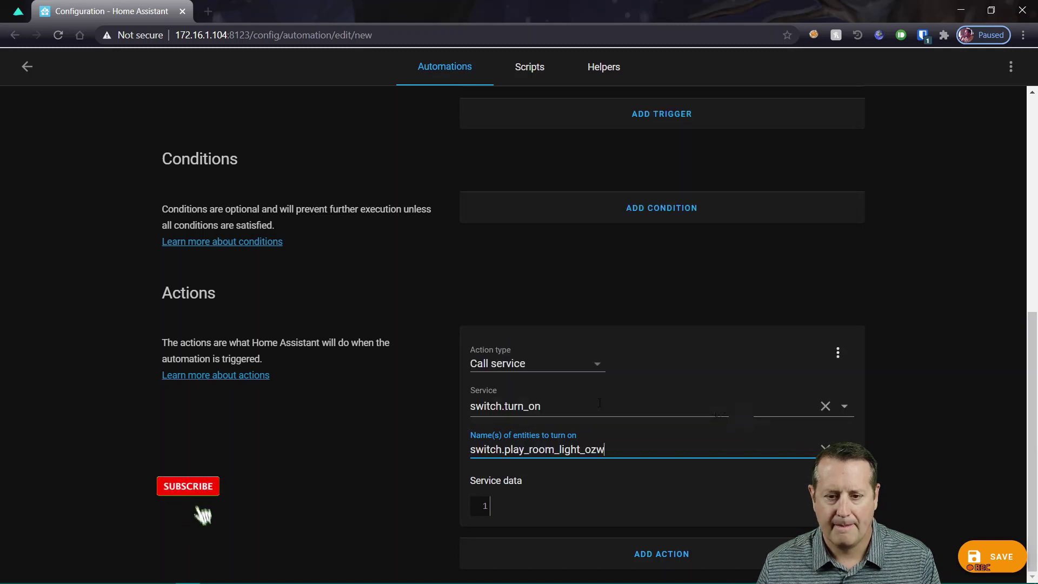
{"action": "left_click", "coordinate": [993, 556]}
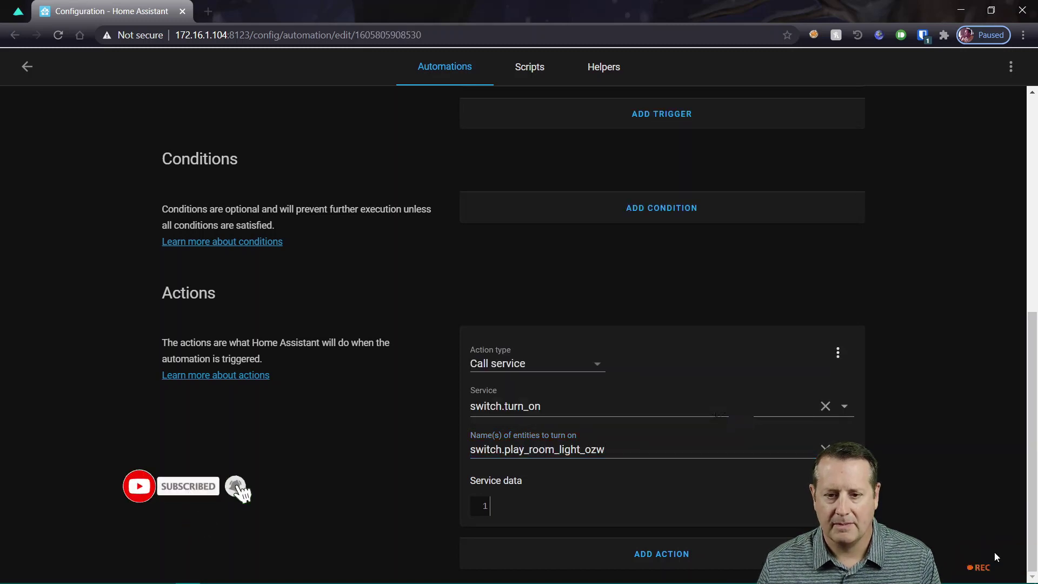
Return from the editor to the Overview dashboard and check the Play Rm light tile shows on.
{"action": "left_click", "coordinate": [33, 70]}
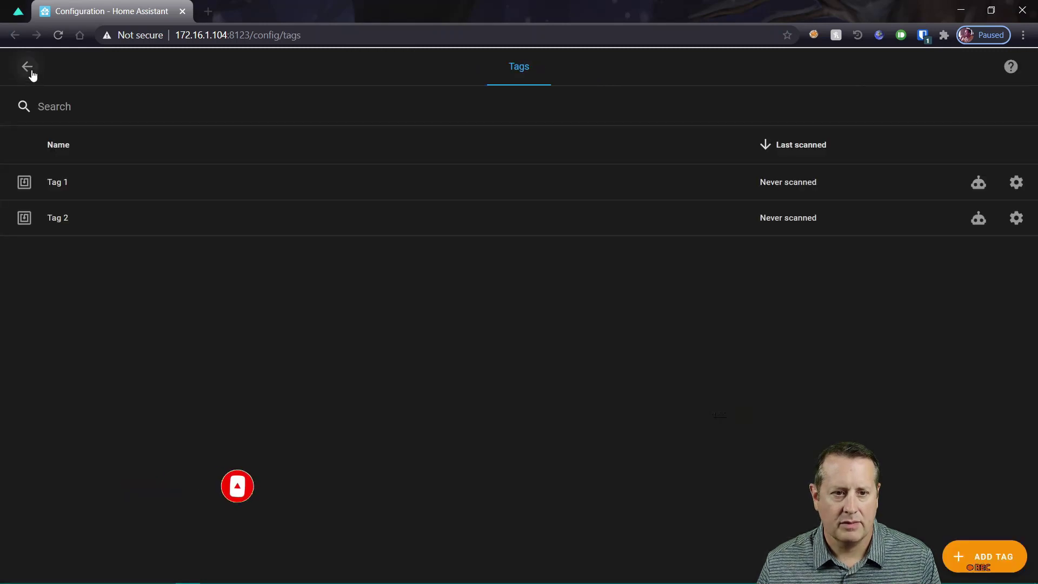
{"action": "left_click", "coordinate": [31, 69]}
{"action": "left_click", "coordinate": [30, 70]}
{"action": "scroll", "coordinate": [65, 158], "scroll_direction": "up", "scroll_amount": 1}
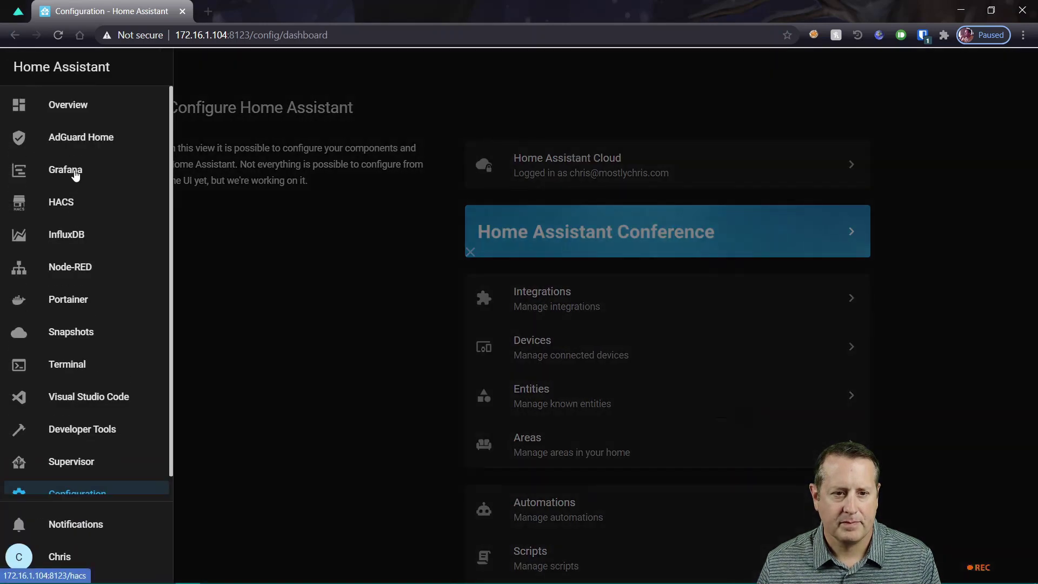
{"action": "left_click", "coordinate": [79, 111]}
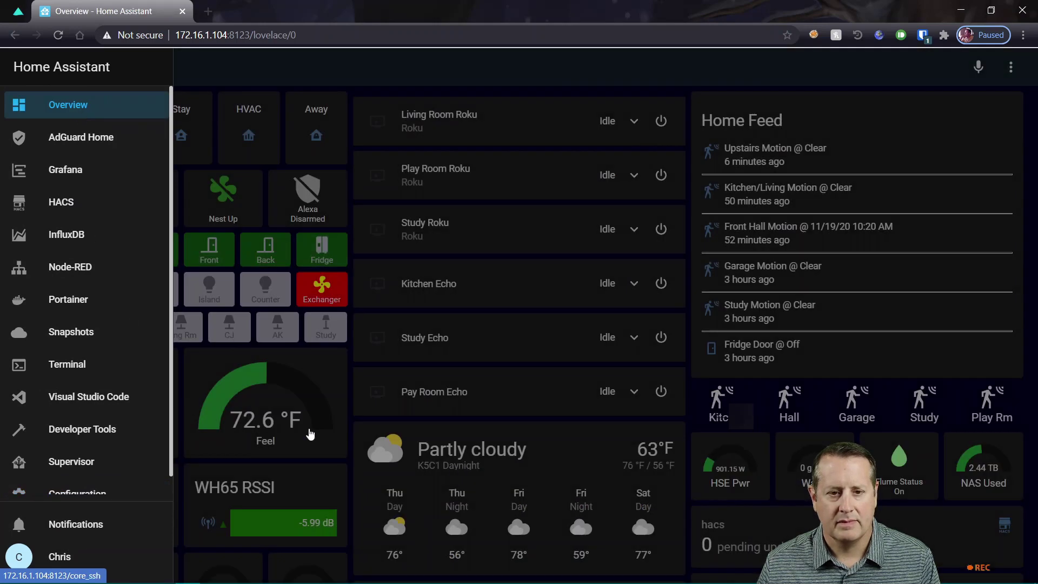
{"action": "left_click", "coordinate": [308, 431]}
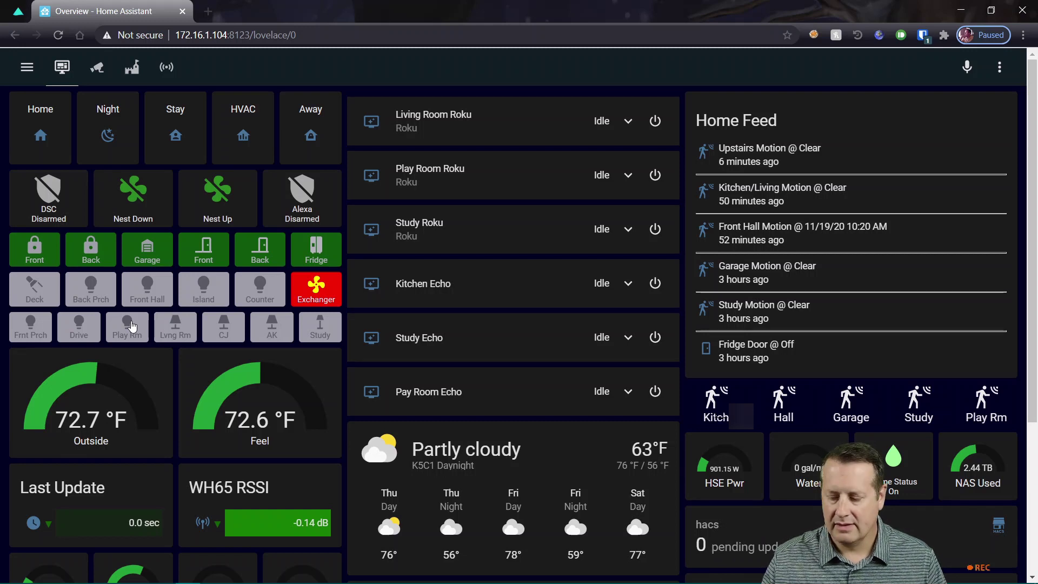
{"action": "left_click", "coordinate": [132, 326]}
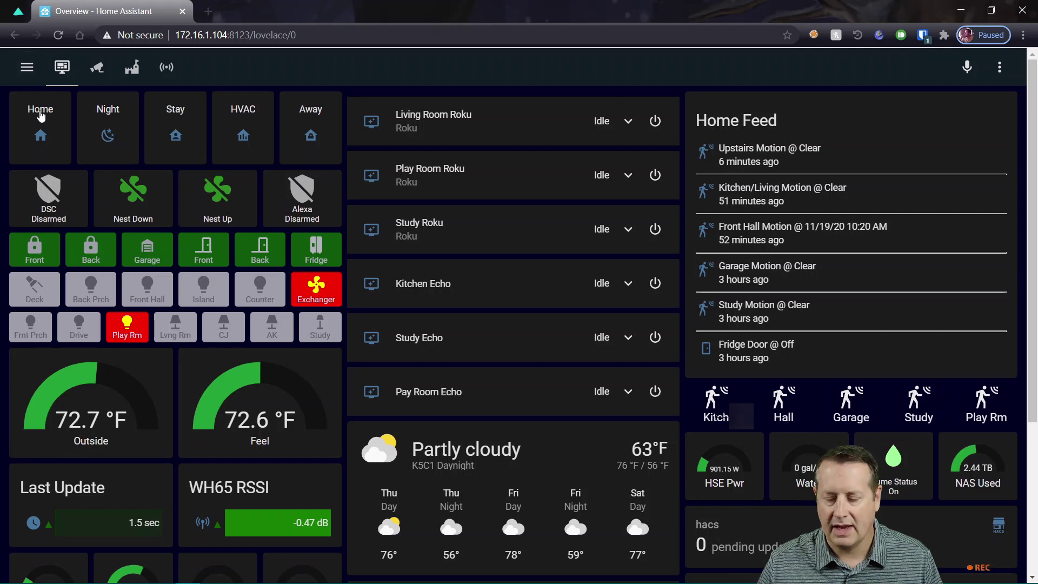
Open Configuration in a new browser tab and start a new automation for Tag 2.
{"action": "left_click", "coordinate": [27, 67]}
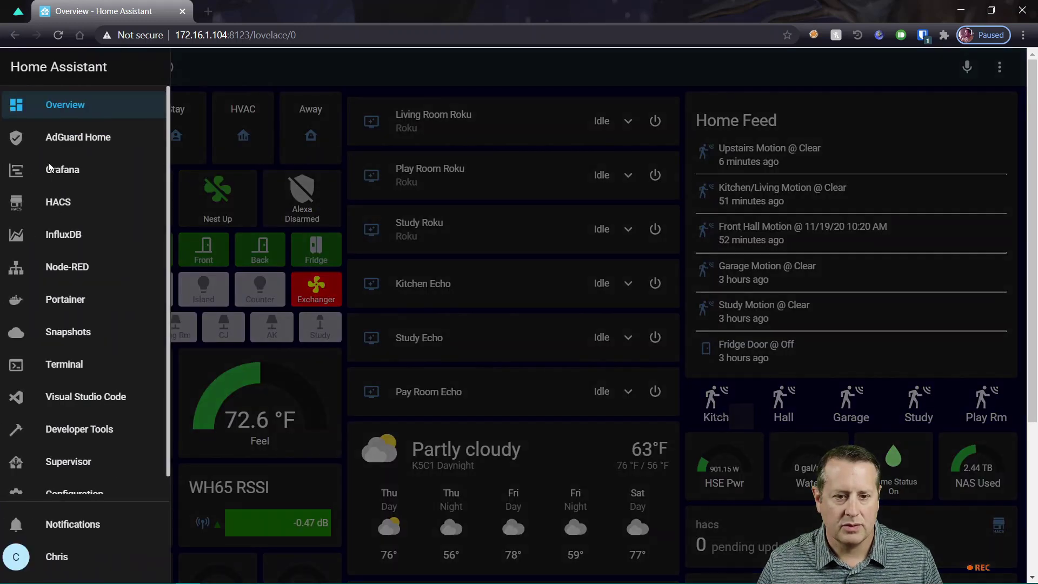
{"action": "scroll", "coordinate": [97, 464], "scroll_direction": "down", "scroll_amount": 1}
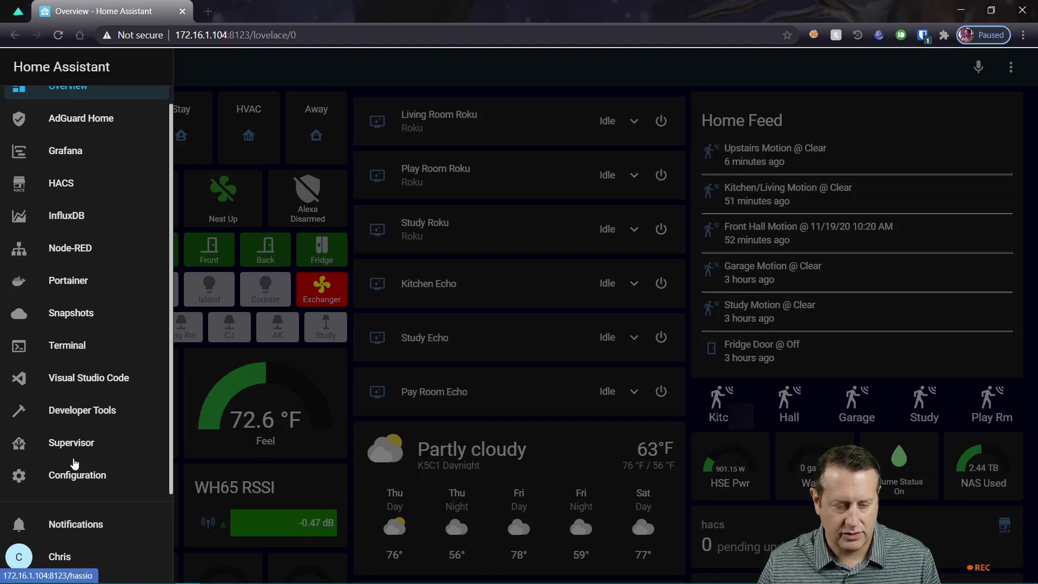
{"action": "middle_click", "coordinate": [70, 481]}
{"action": "left_click", "coordinate": [255, 12]}
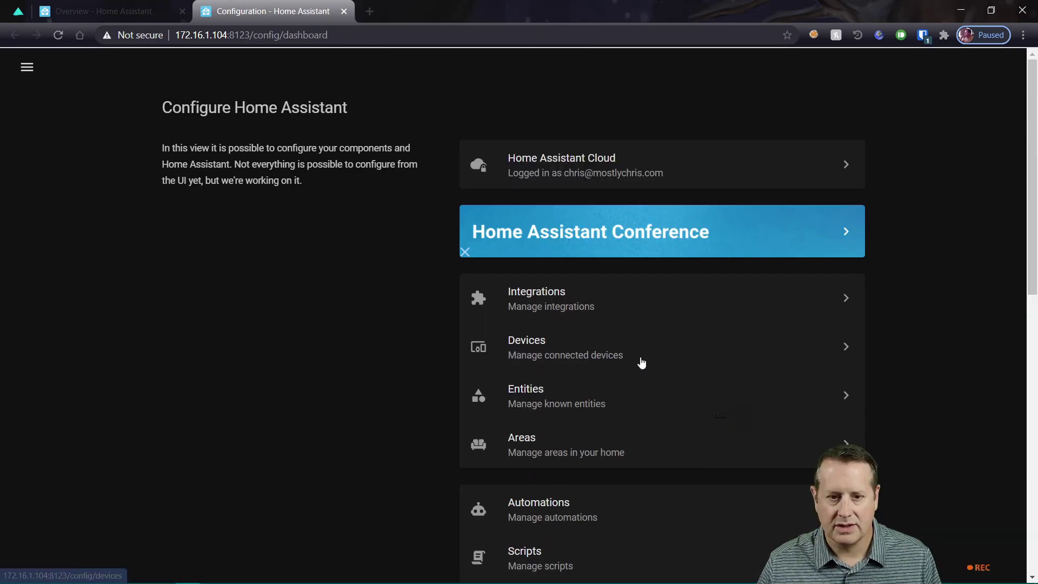
{"action": "scroll", "coordinate": [632, 357], "scroll_direction": "down", "scroll_amount": 10}
{"action": "scroll", "coordinate": [589, 343], "scroll_direction": "down", "scroll_amount": 2}
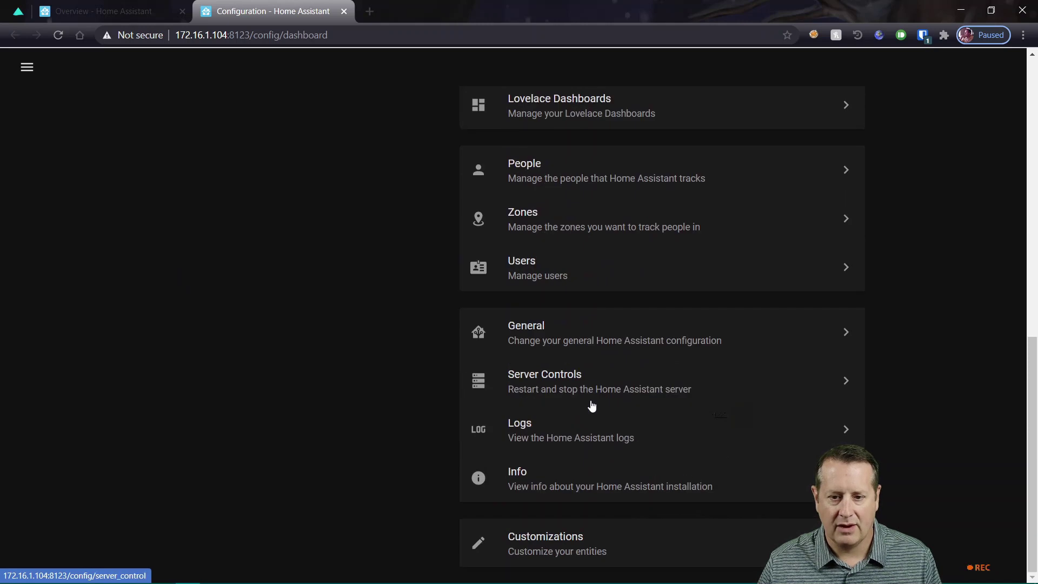
{"action": "scroll", "coordinate": [591, 402], "scroll_direction": "up", "scroll_amount": 5}
{"action": "left_click", "coordinate": [587, 306]}
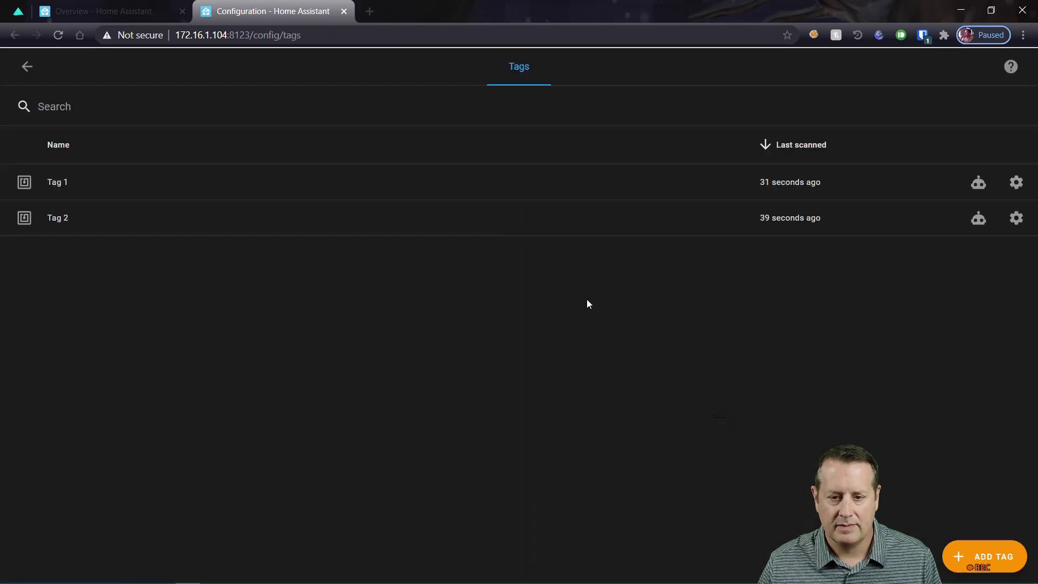
{"action": "left_click", "coordinate": [980, 222]}
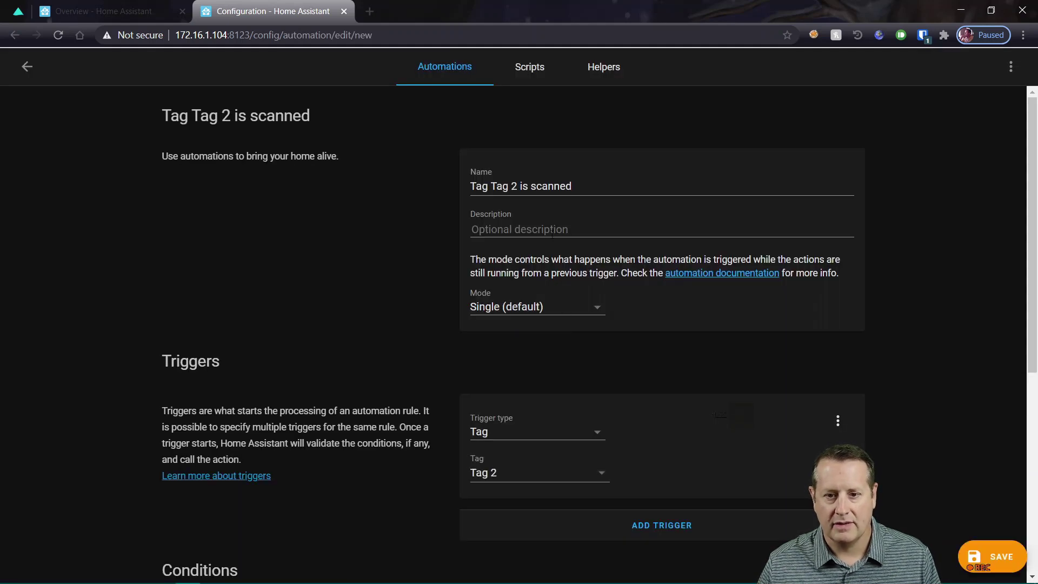
Make the action Call service with the service set to switch.turn_off.
{"action": "scroll", "coordinate": [551, 232], "scroll_direction": "down", "scroll_amount": 3}
{"action": "scroll", "coordinate": [546, 282], "scroll_direction": "up", "scroll_amount": 3}
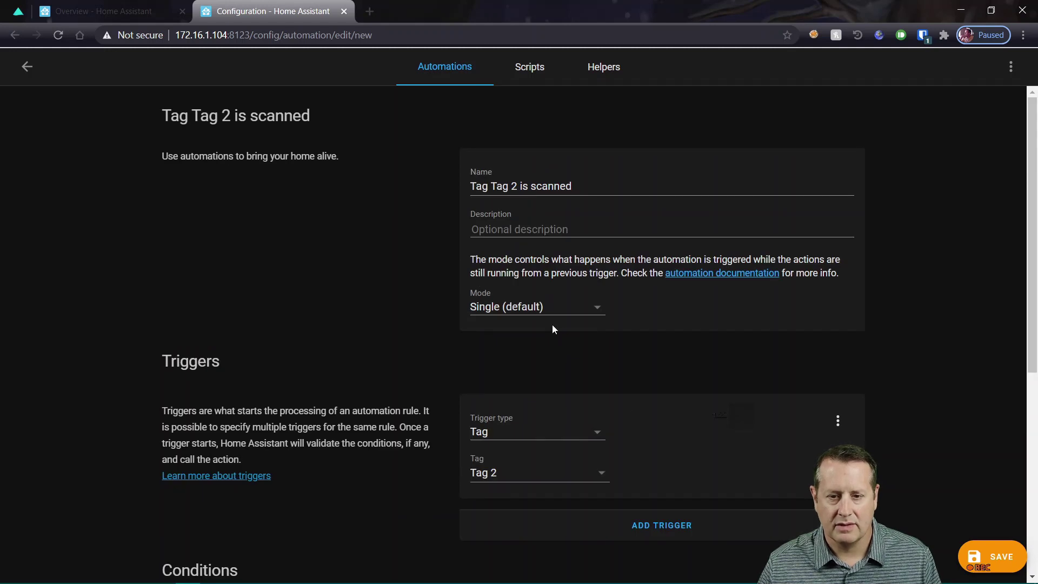
{"action": "scroll", "coordinate": [552, 335], "scroll_direction": "down", "scroll_amount": 5}
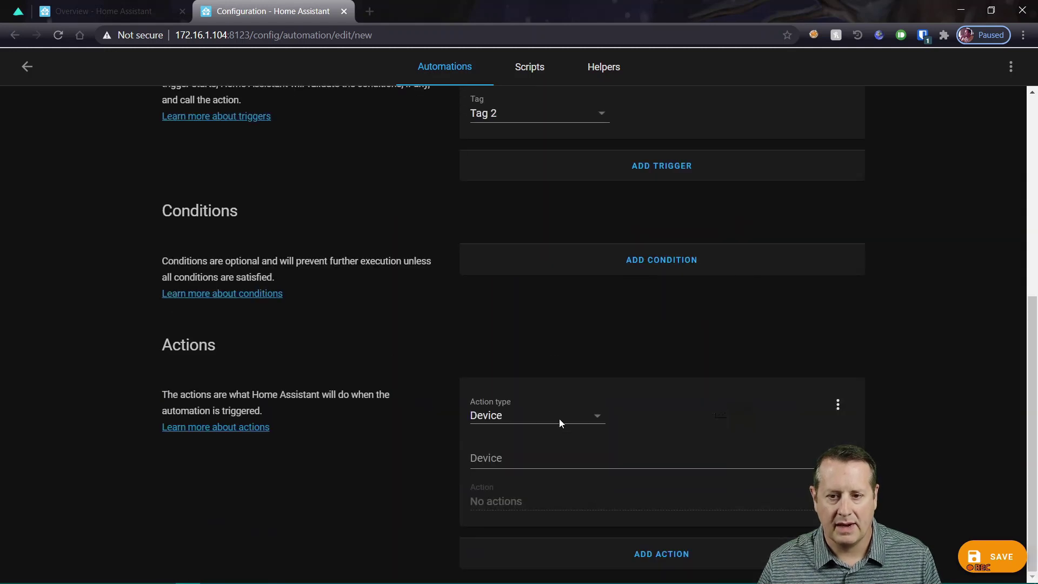
{"action": "left_click", "coordinate": [560, 415]}
{"action": "scroll", "coordinate": [559, 433], "scroll_direction": "down", "scroll_amount": 3}
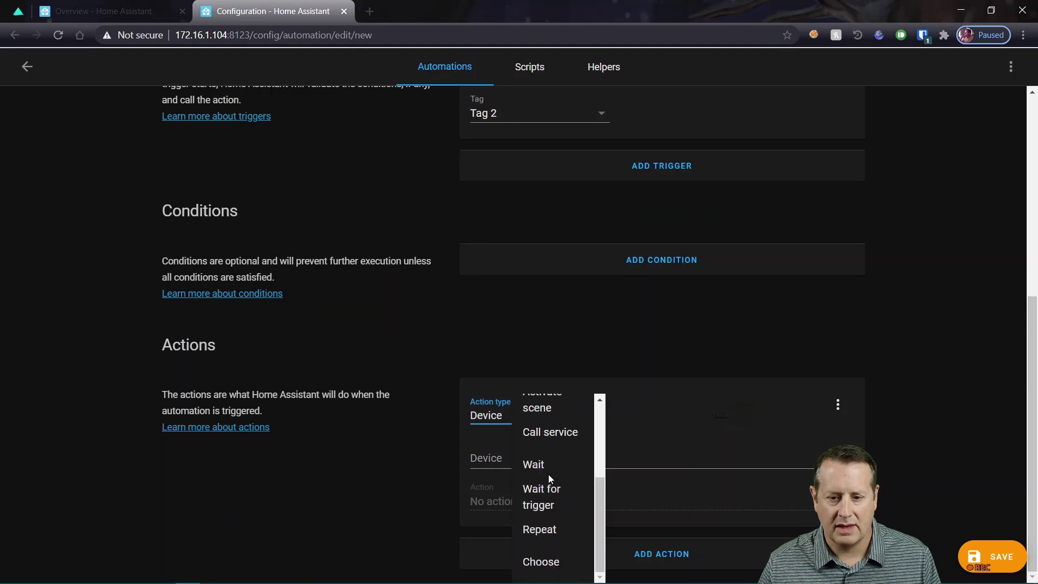
{"action": "left_click", "coordinate": [550, 443]}
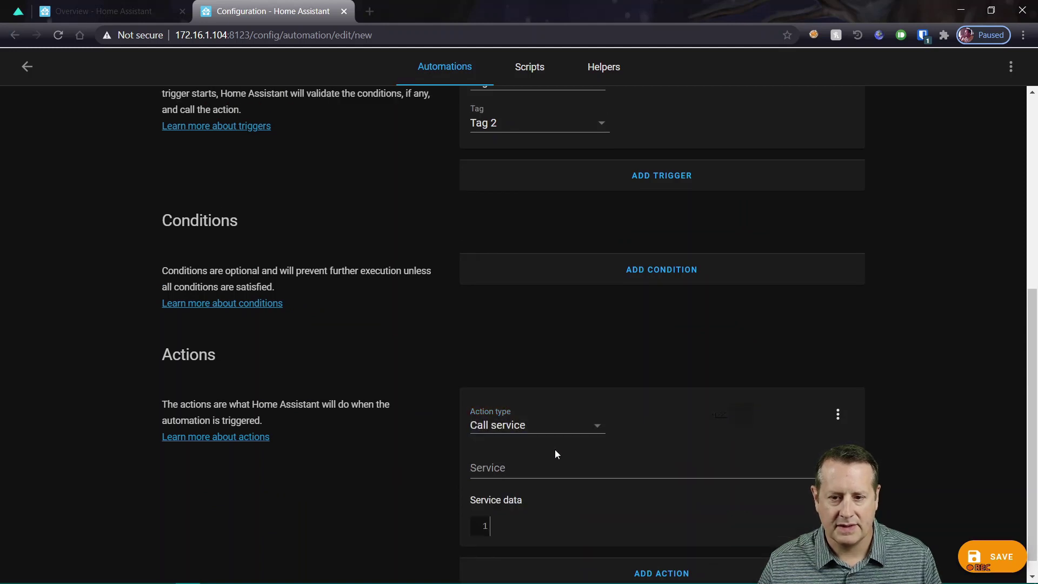
{"action": "left_click", "coordinate": [560, 470]}
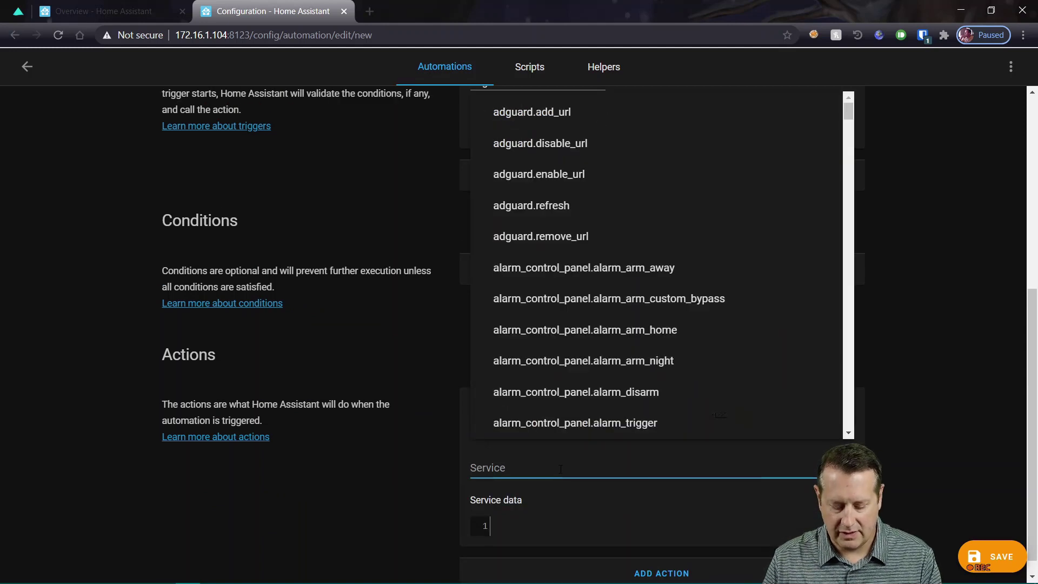
{"action": "type", "text": "swi"}
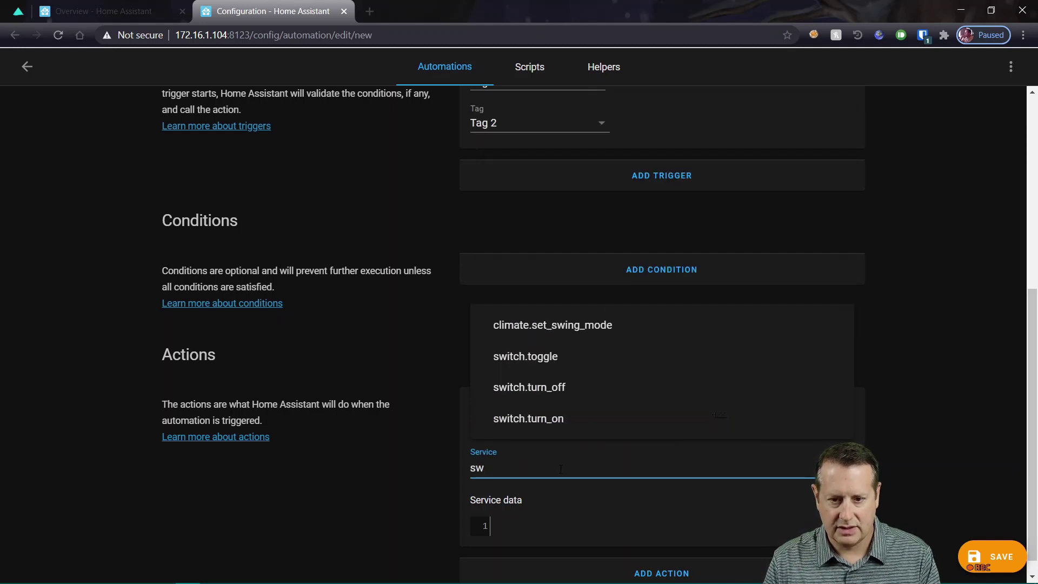
{"action": "left_click", "coordinate": [553, 387]}
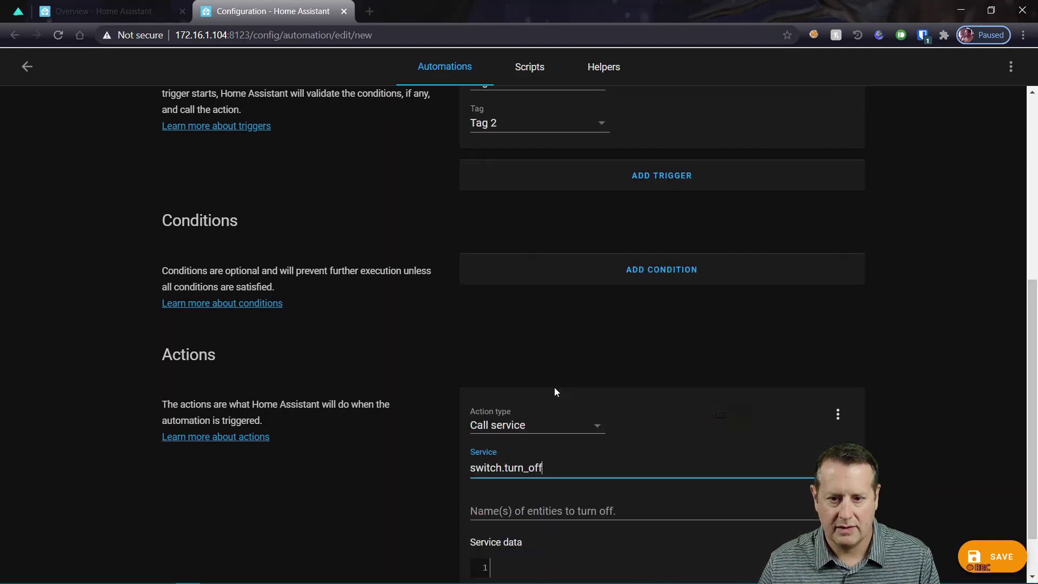
Target switch.play_room_light_ozw (Play Room) and save the automation.
{"action": "scroll", "coordinate": [638, 459], "scroll_direction": "down", "scroll_amount": 1}
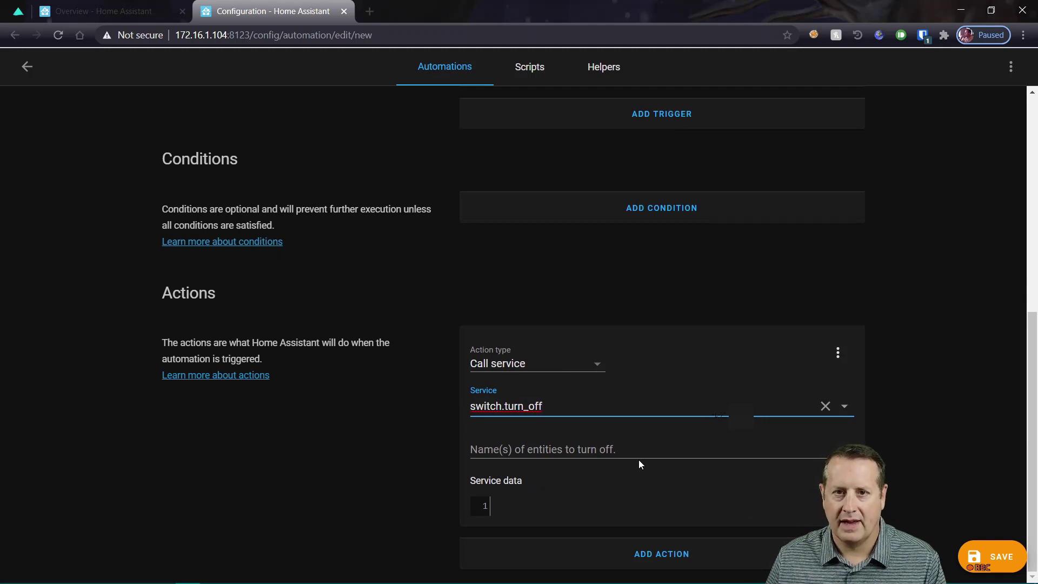
{"action": "left_click", "coordinate": [606, 452]}
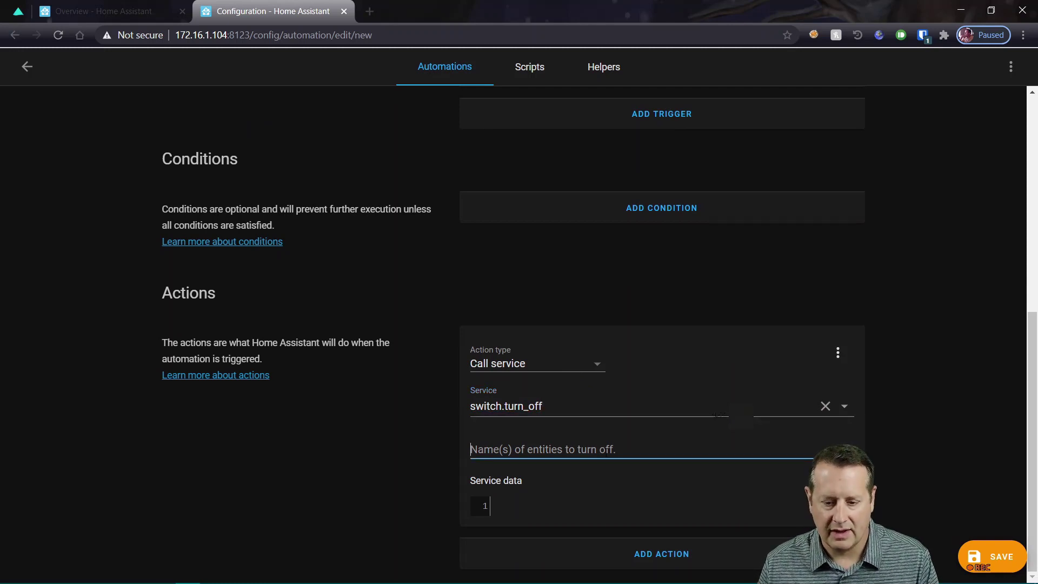
{"action": "type", "text": "play"}
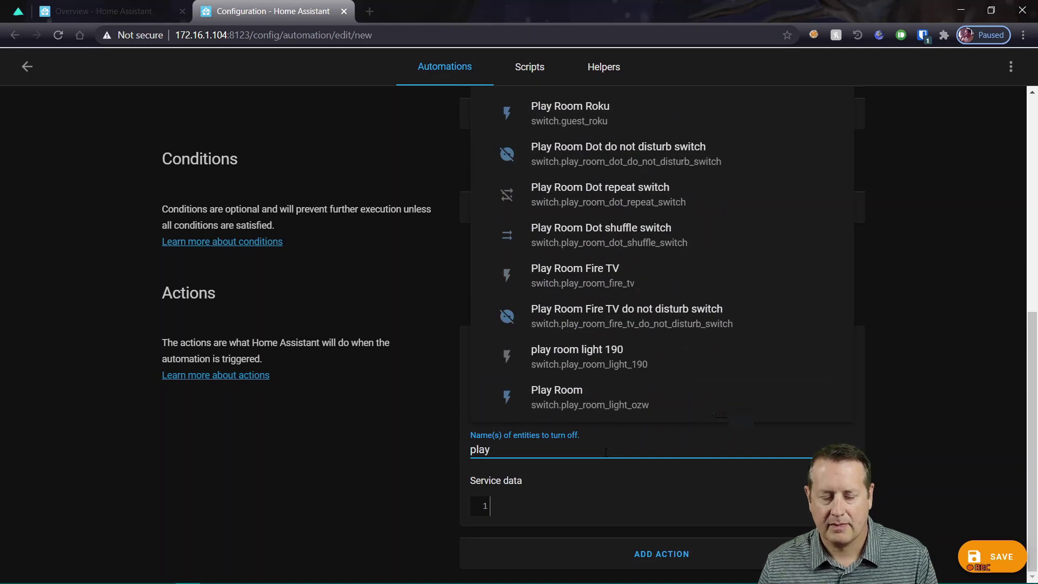
{"action": "left_click", "coordinate": [613, 404]}
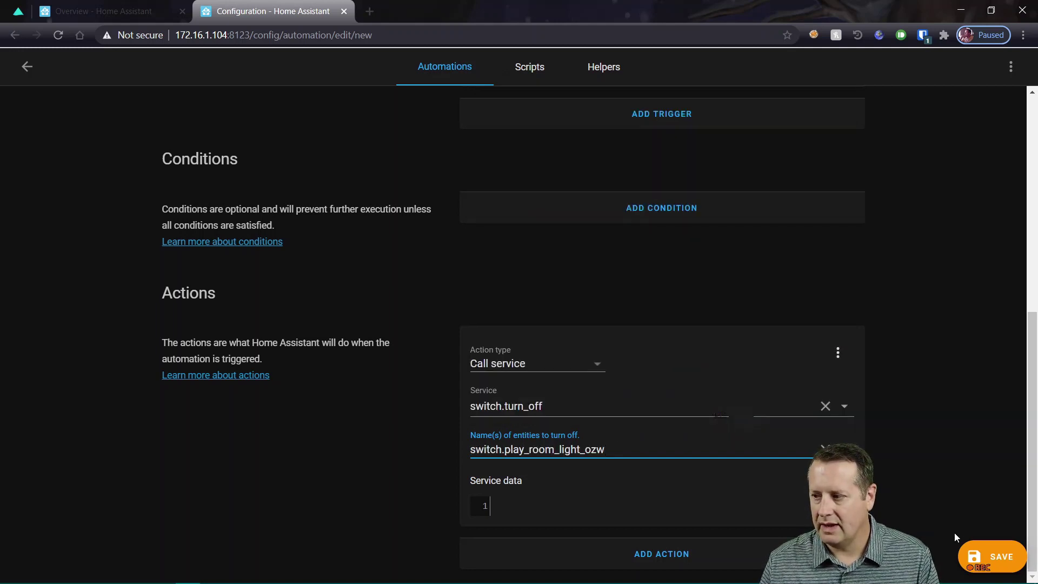
{"action": "left_click", "coordinate": [990, 558]}
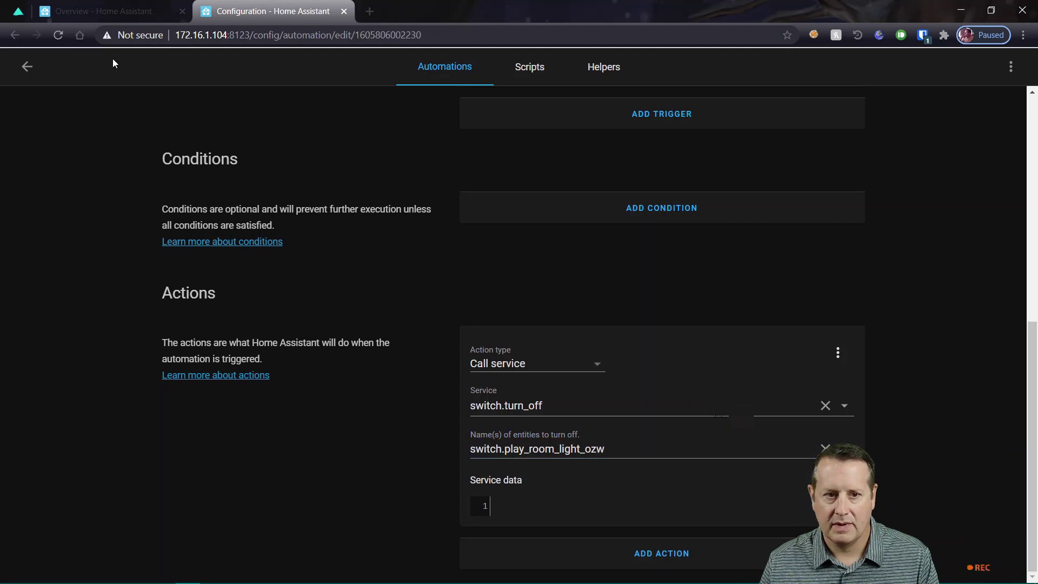
Turn the Play Rm light off from the Overview dashboard, then go back to the automation editor tab.
{"action": "left_click", "coordinate": [118, 14]}
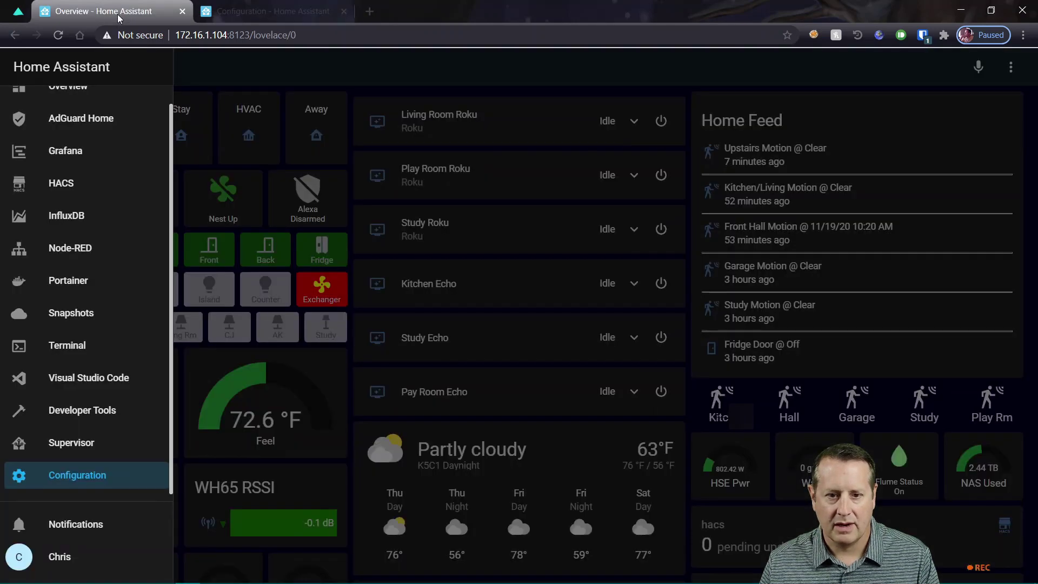
{"action": "left_click", "coordinate": [294, 71]}
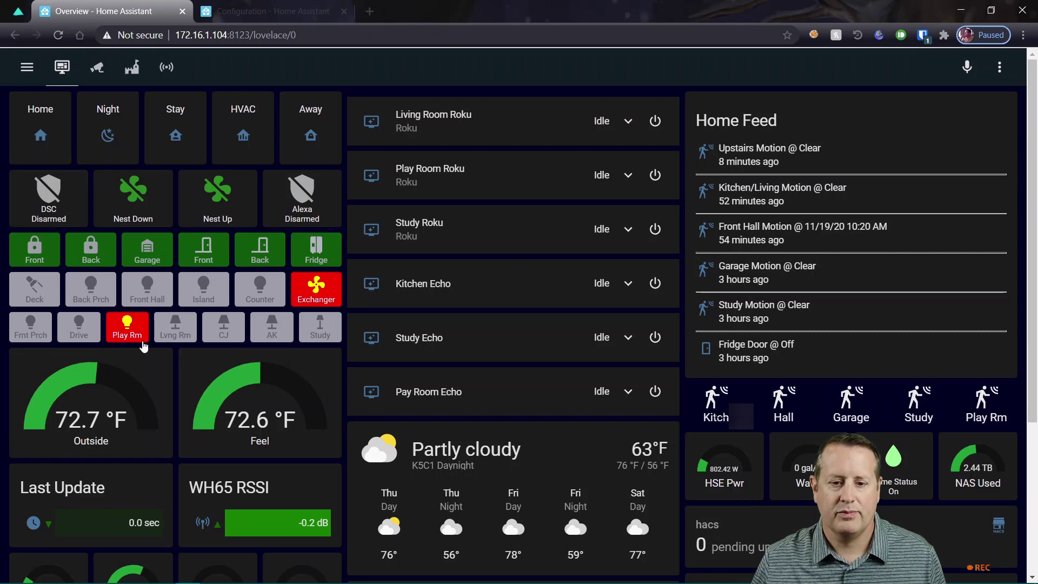
{"action": "left_click", "coordinate": [132, 335]}
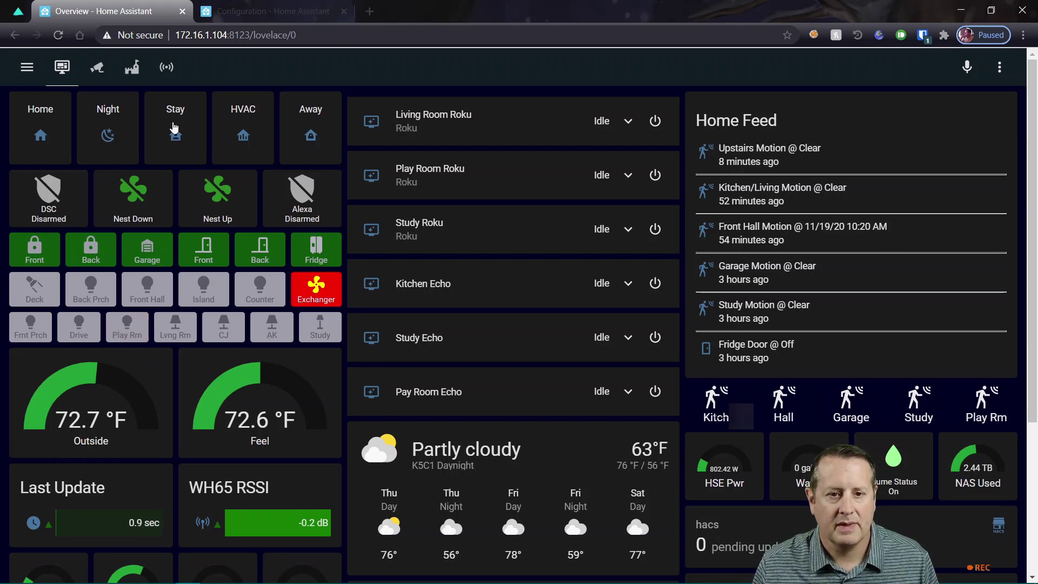
{"action": "left_click", "coordinate": [257, 18]}
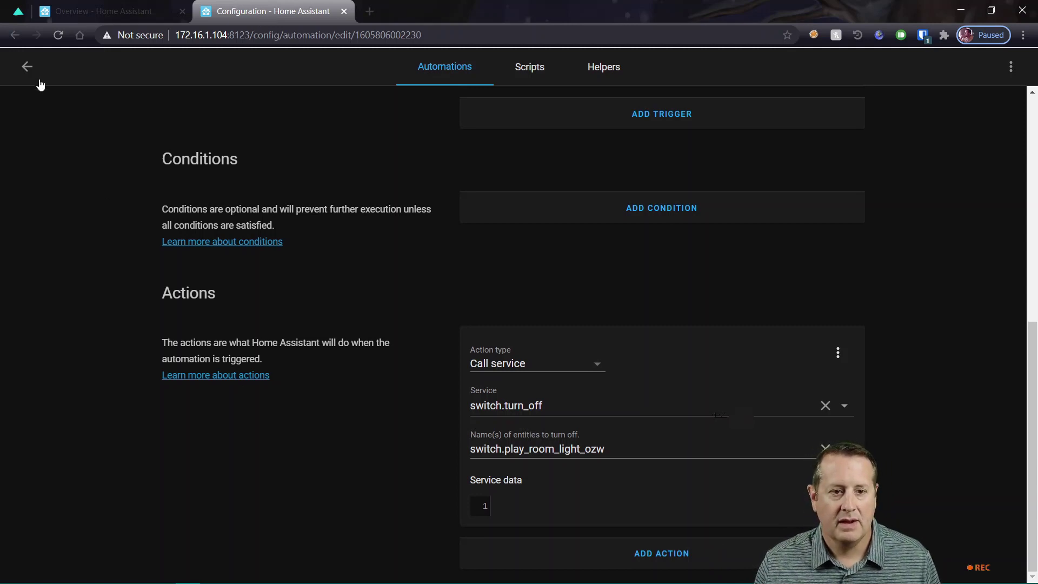
Leave the automation editor for Node-RED and open the Playground flow, scrolling to empty canvas.
{"action": "left_click", "coordinate": [24, 70]}
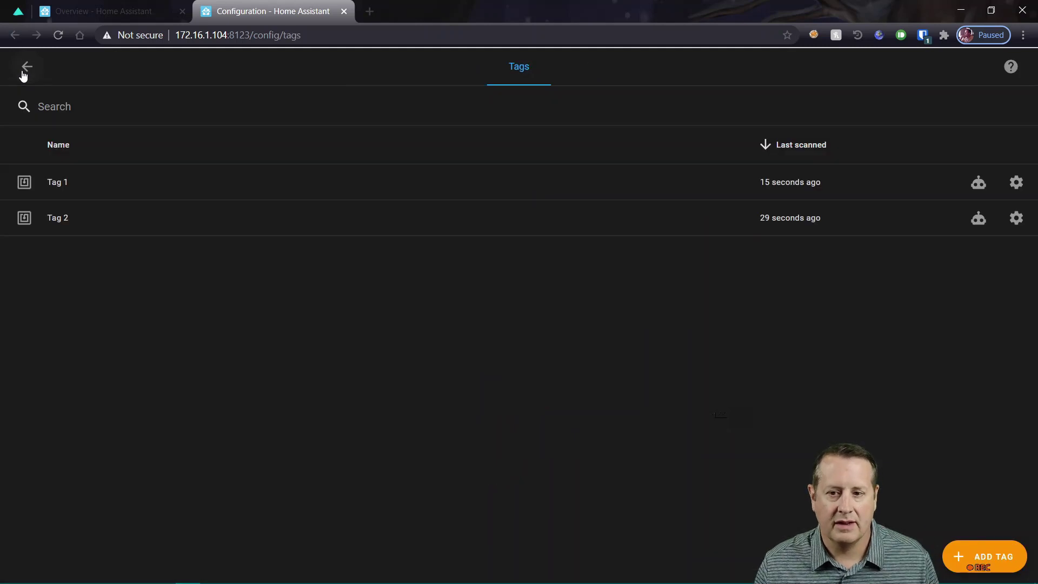
{"action": "left_click", "coordinate": [24, 71]}
{"action": "left_click", "coordinate": [25, 69]}
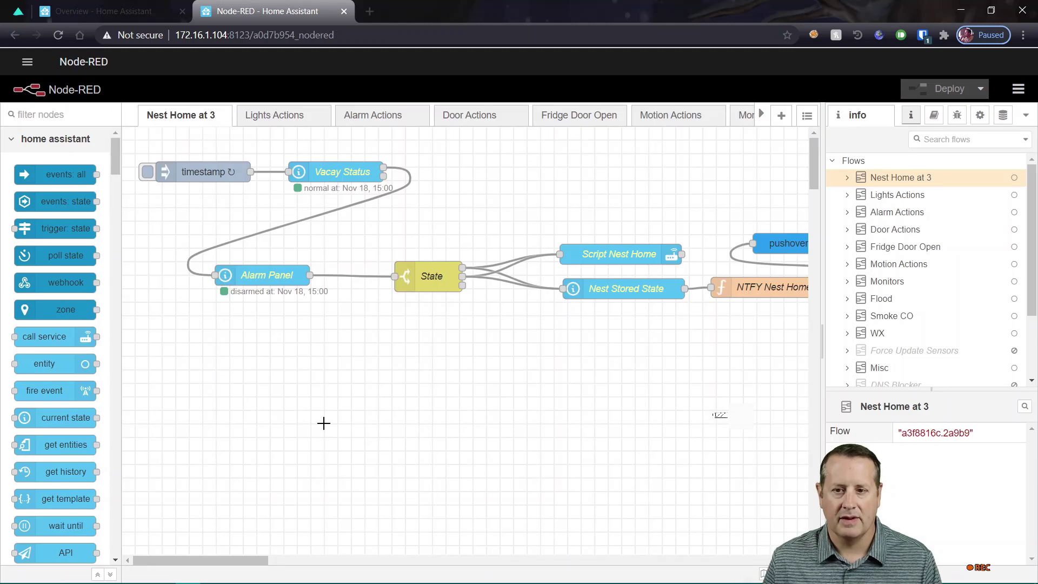
{"action": "left_click", "coordinate": [764, 116]}
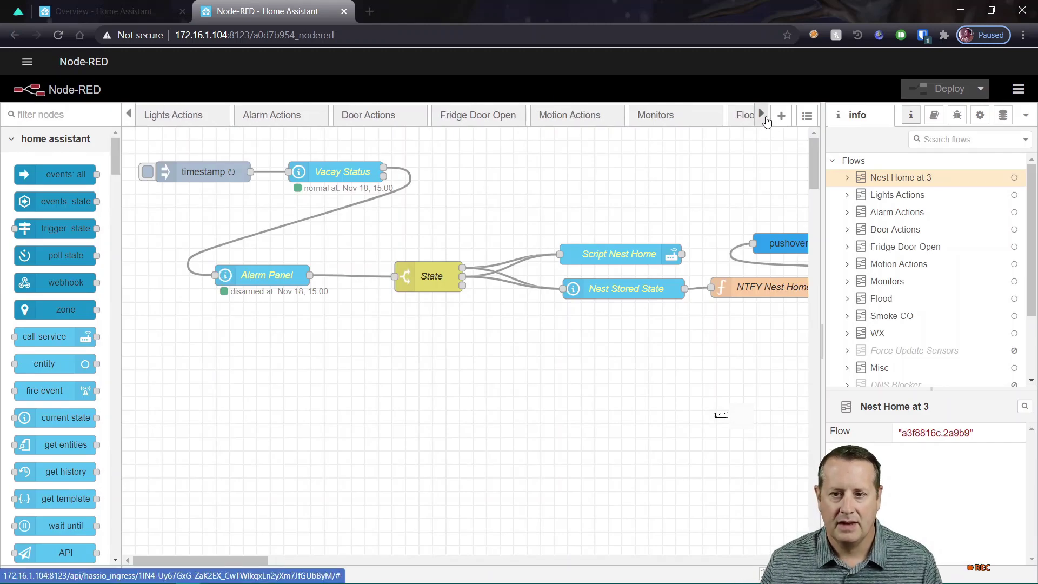
{"action": "left_click", "coordinate": [764, 116]}
{"action": "left_click", "coordinate": [763, 116]}
{"action": "left_click", "coordinate": [764, 116]}
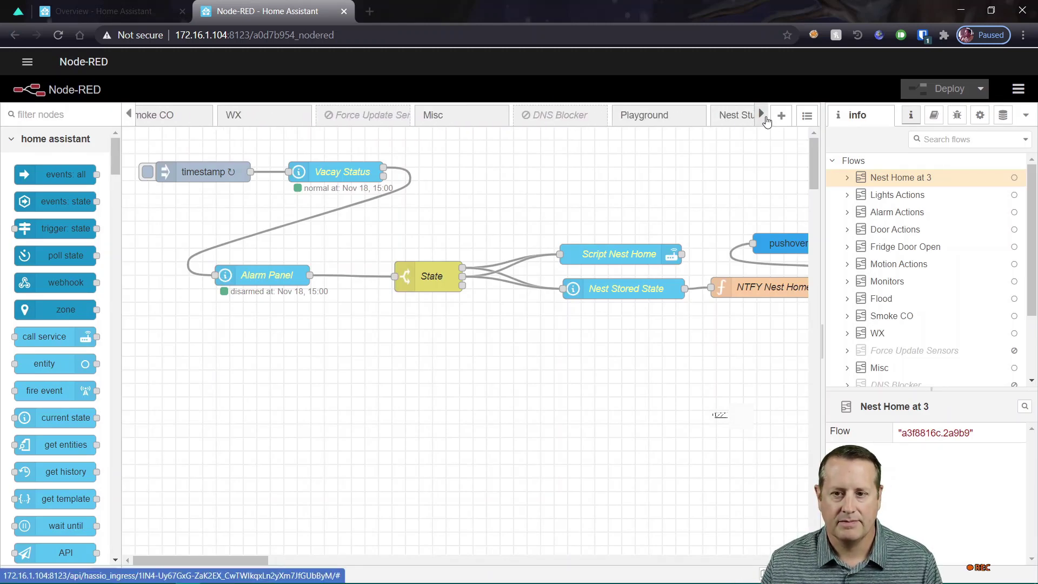
{"action": "left_click", "coordinate": [668, 118]}
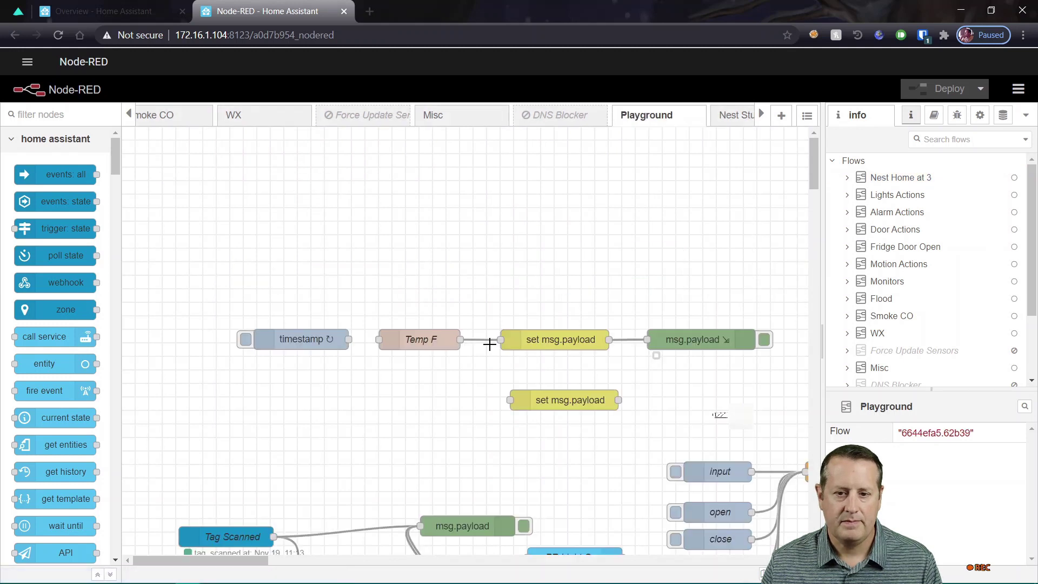
{"action": "scroll", "coordinate": [535, 311], "scroll_direction": "down", "scroll_amount": 10}
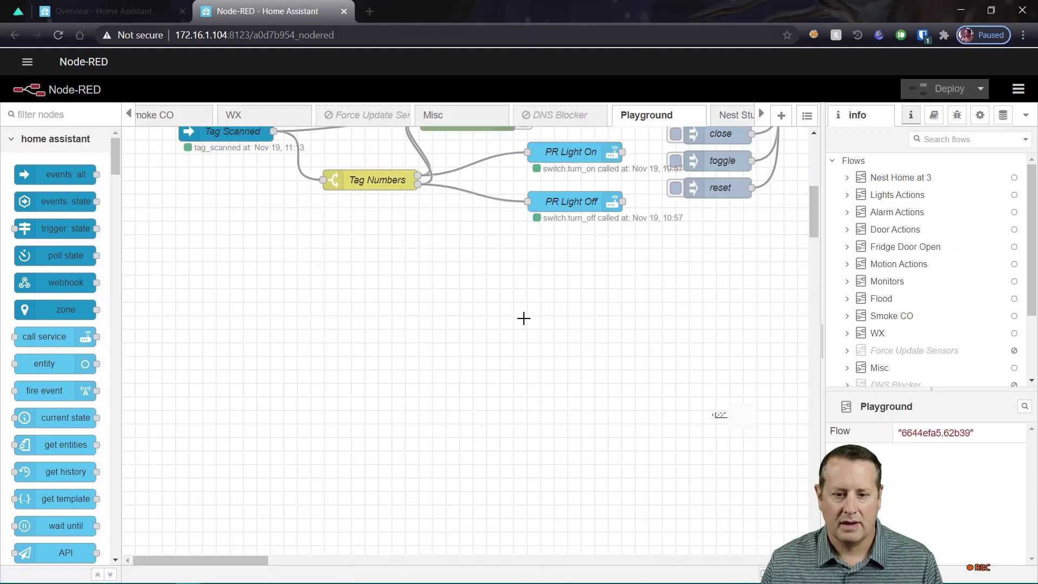
Add an events: all node named 'Tag Scanned' with event type tag_scanned.
{"action": "left_click_drag", "start_coordinate": [54, 174], "coordinate": [246, 232]}
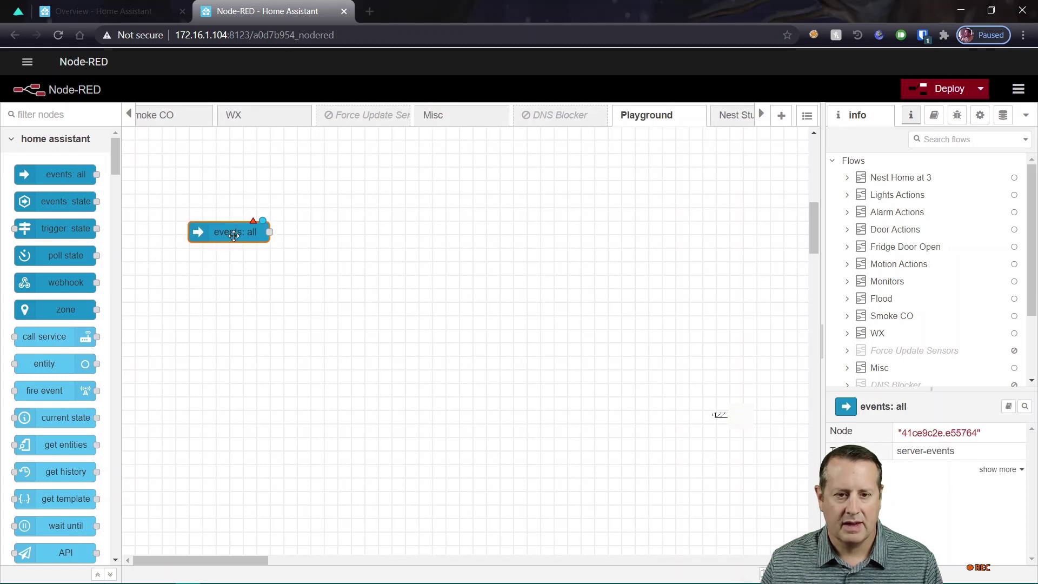
{"action": "double_click", "coordinate": [233, 233]}
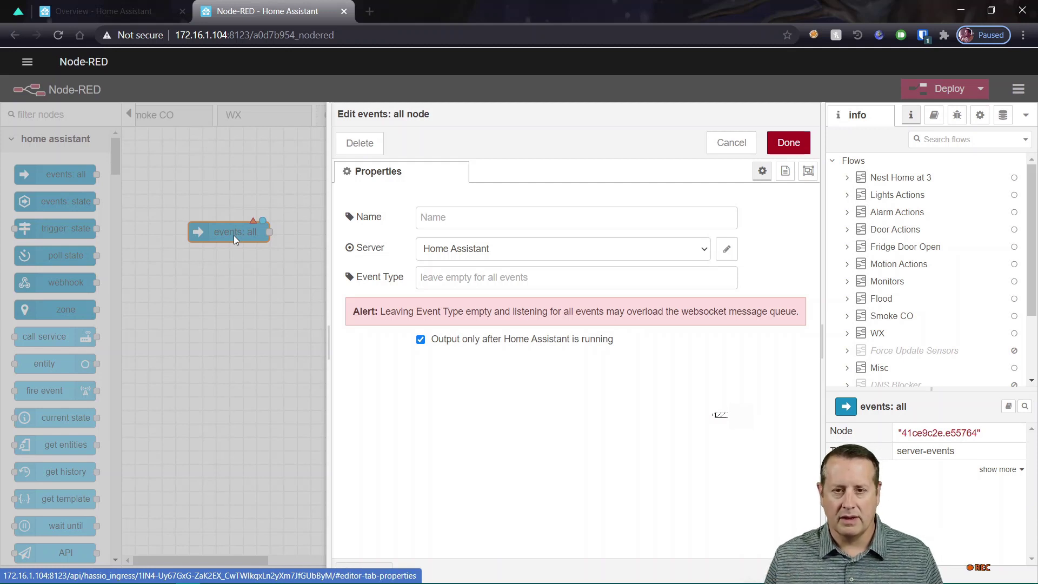
{"action": "left_click", "coordinate": [481, 278]}
{"action": "type", "text": "tag_"}
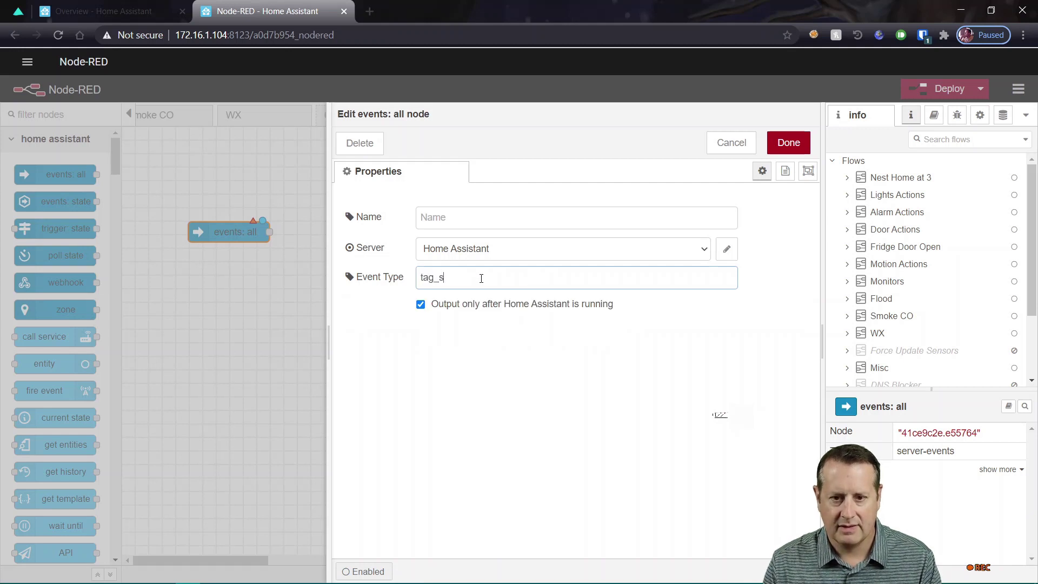
{"action": "type", "text": "scanned"}
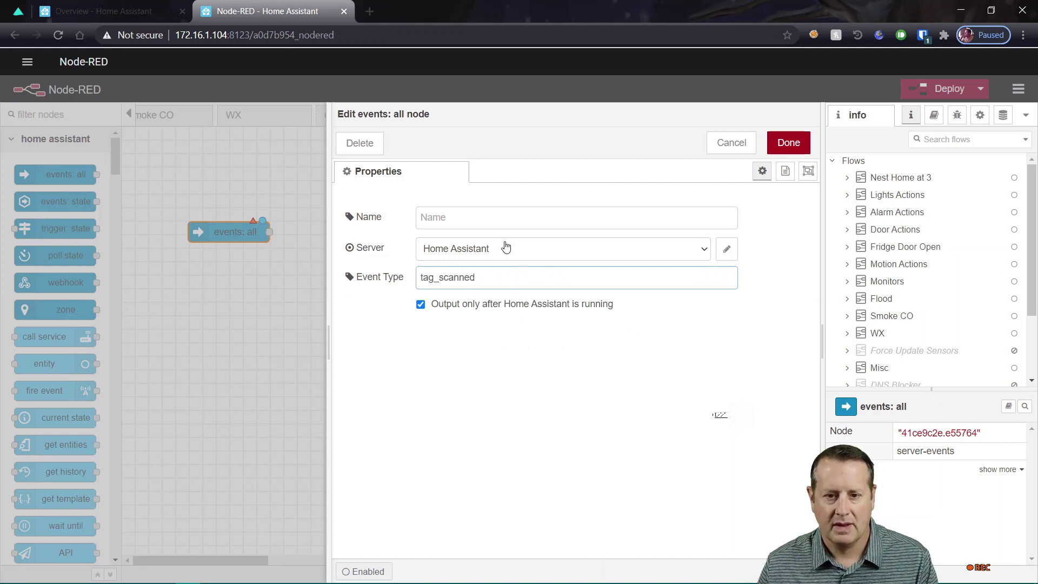
{"action": "left_click", "coordinate": [497, 224]}
{"action": "type", "text": "Tag Scanned"}
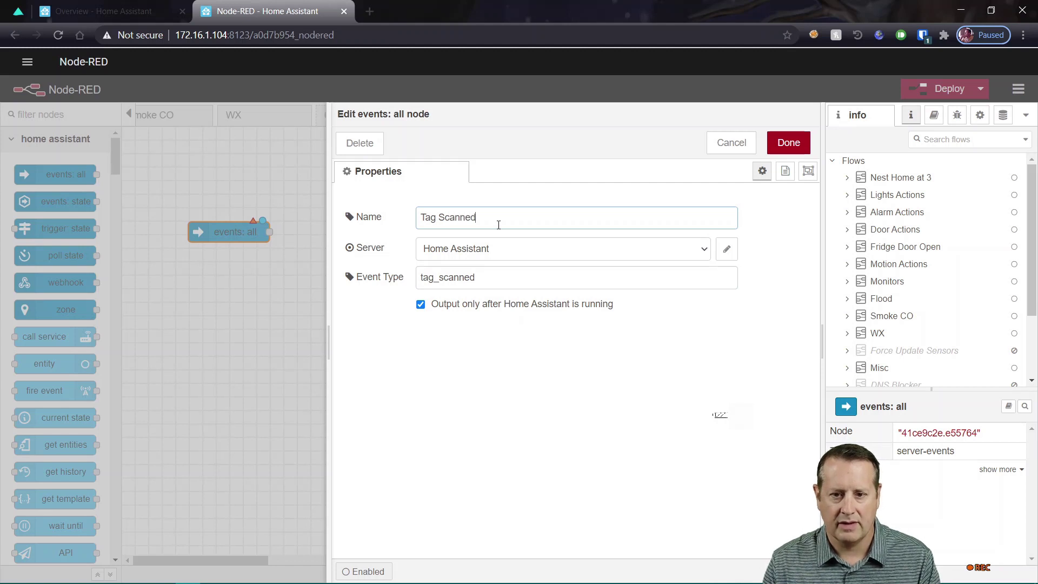
{"action": "left_click", "coordinate": [786, 144]}
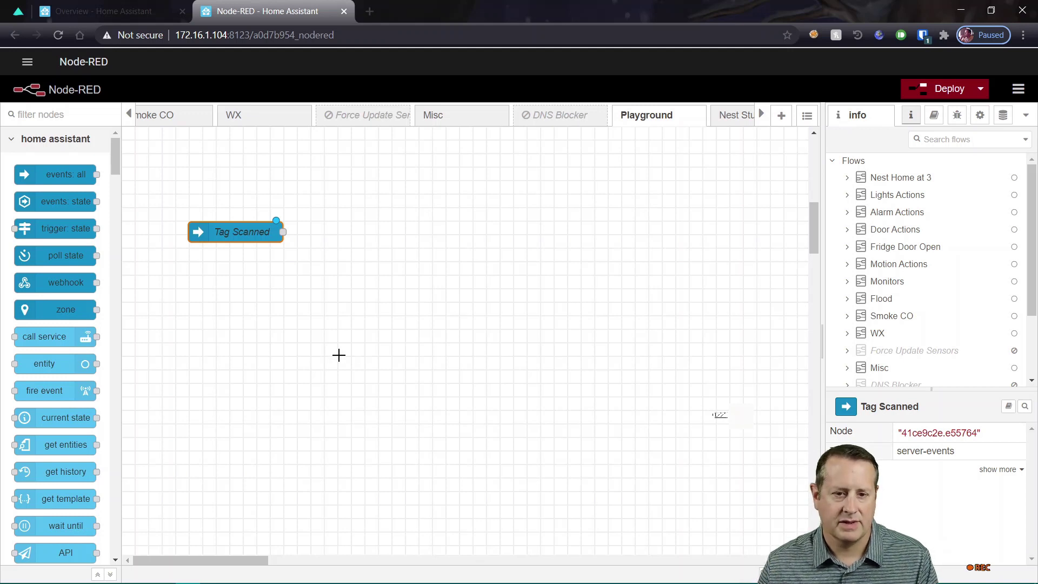
{"action": "scroll", "coordinate": [52, 299], "scroll_direction": "down", "scroll_amount": 5}
Place a switch node right of Tag Scanned with its property set to msg.payload.event.tag_id.
{"action": "scroll", "coordinate": [52, 298], "scroll_direction": "down", "scroll_amount": 3}
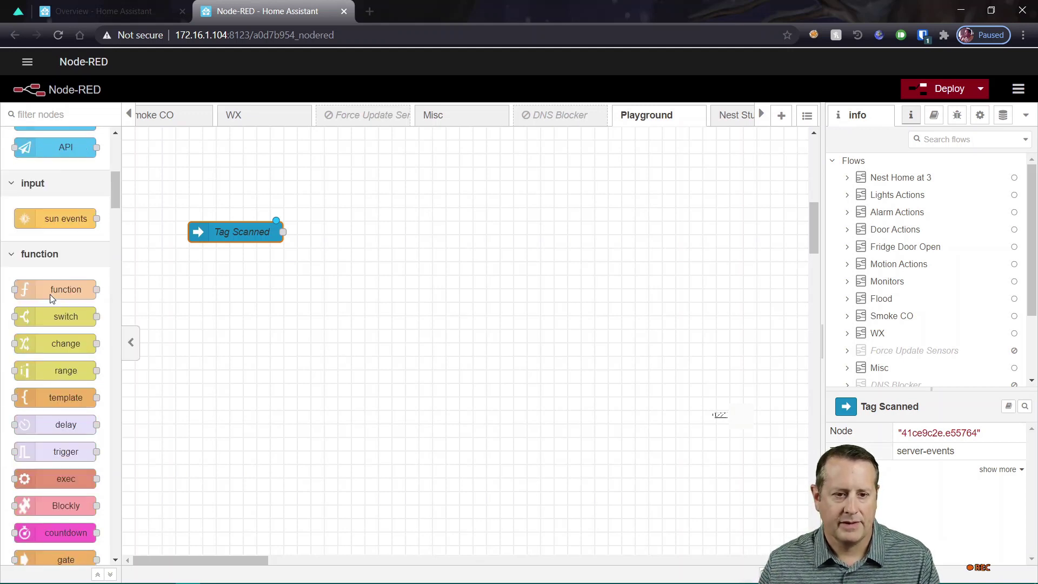
{"action": "left_click_drag", "start_coordinate": [86, 320], "coordinate": [415, 238]}
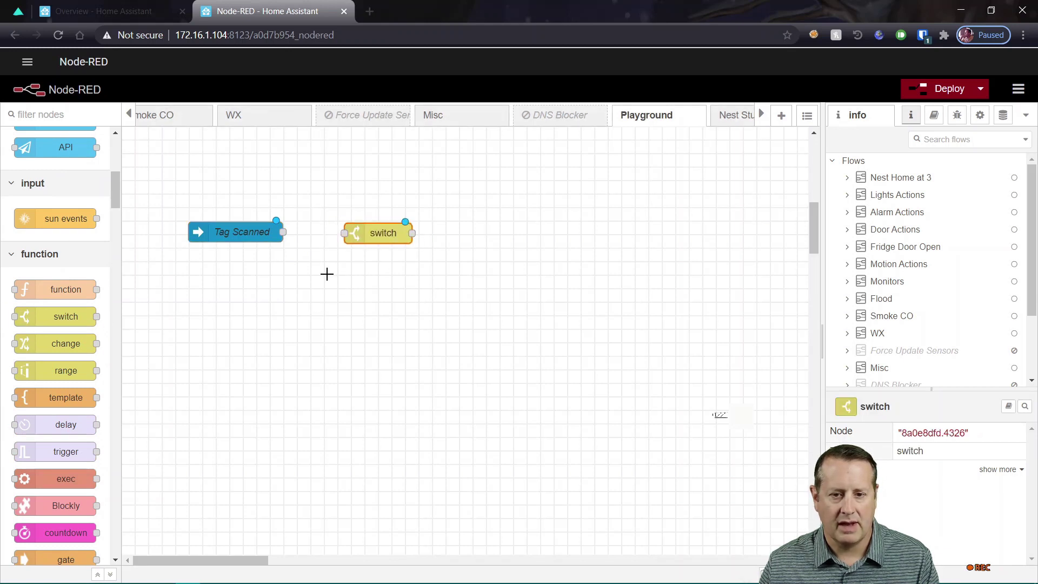
{"action": "double_click", "coordinate": [362, 231]}
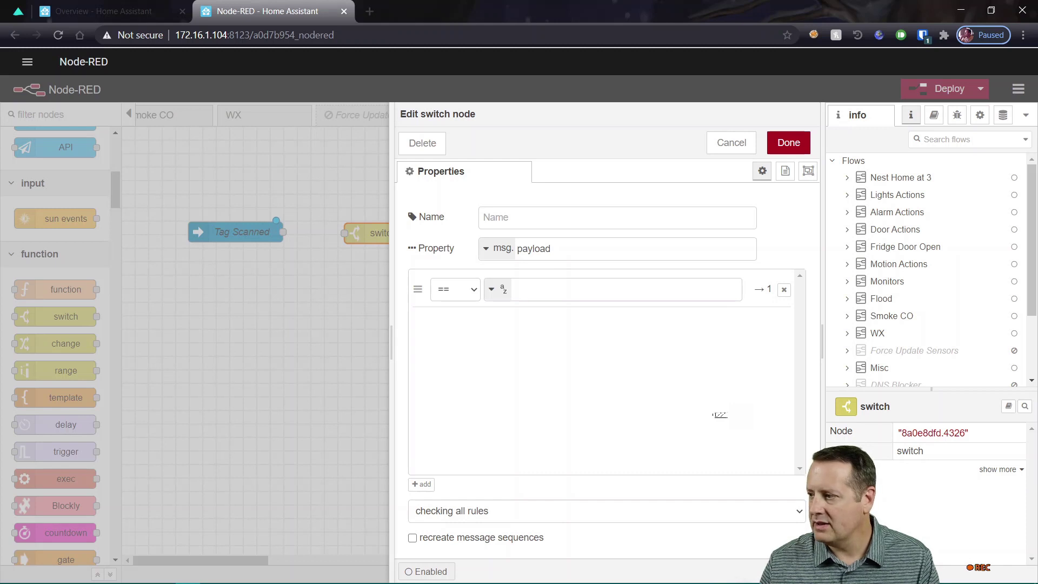
{"action": "left_click", "coordinate": [640, 256]}
{"action": "type", "text": "."}
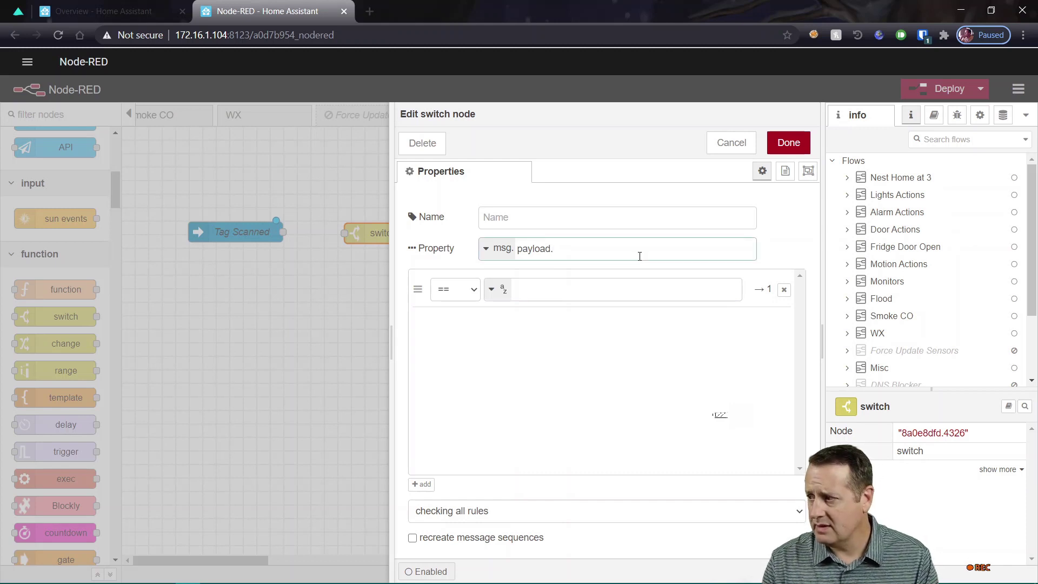
{"action": "type", "text": "event"}
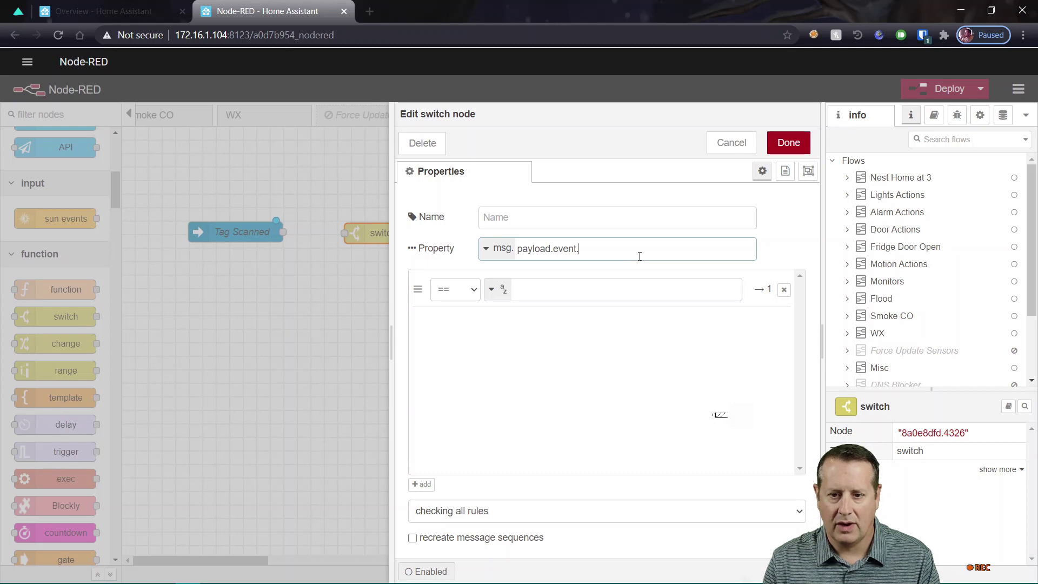
{"action": "type", "text": ".tag_id"}
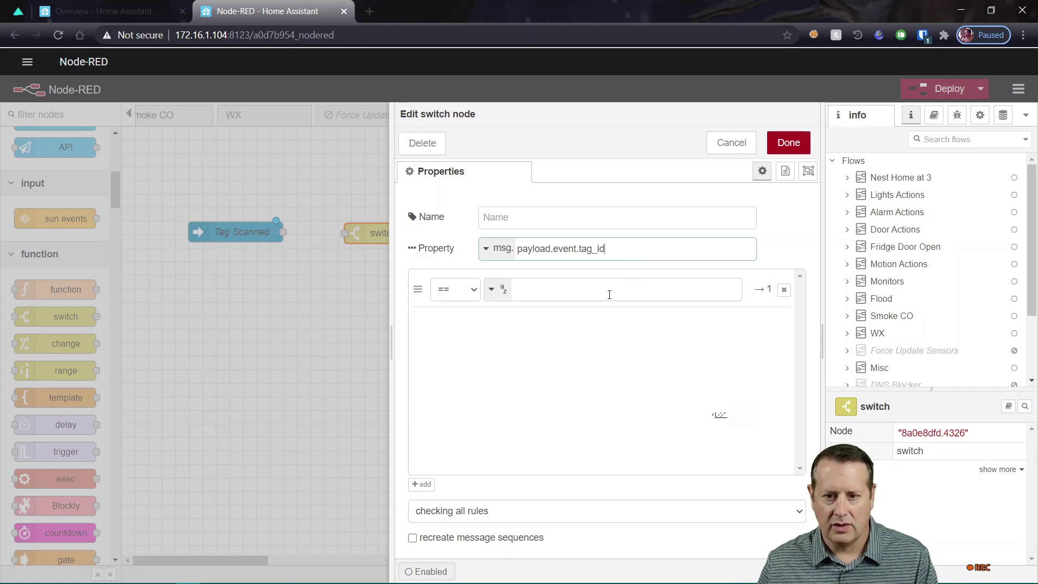
{"action": "left_click", "coordinate": [609, 295]}
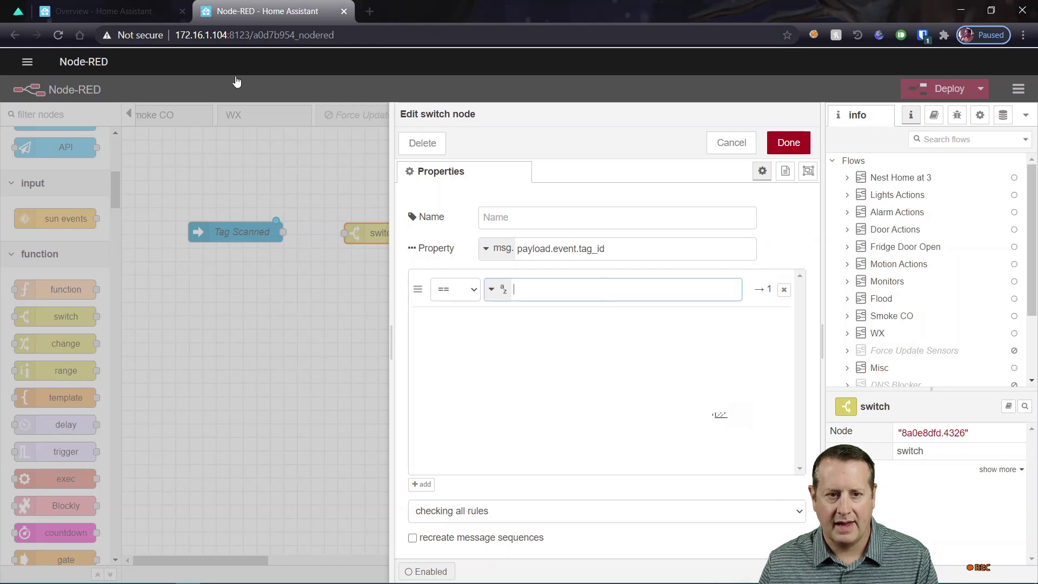
{"action": "left_click", "coordinate": [141, 20]}
Navigate to the Tags list in Home Assistant's Configuration.
{"action": "left_click", "coordinate": [30, 70]}
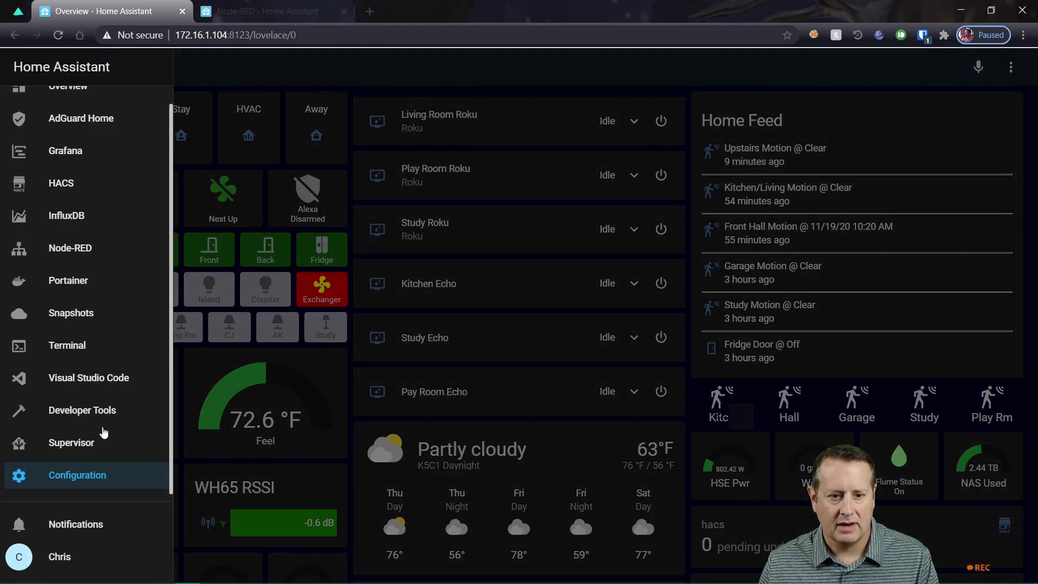
{"action": "left_click", "coordinate": [82, 476]}
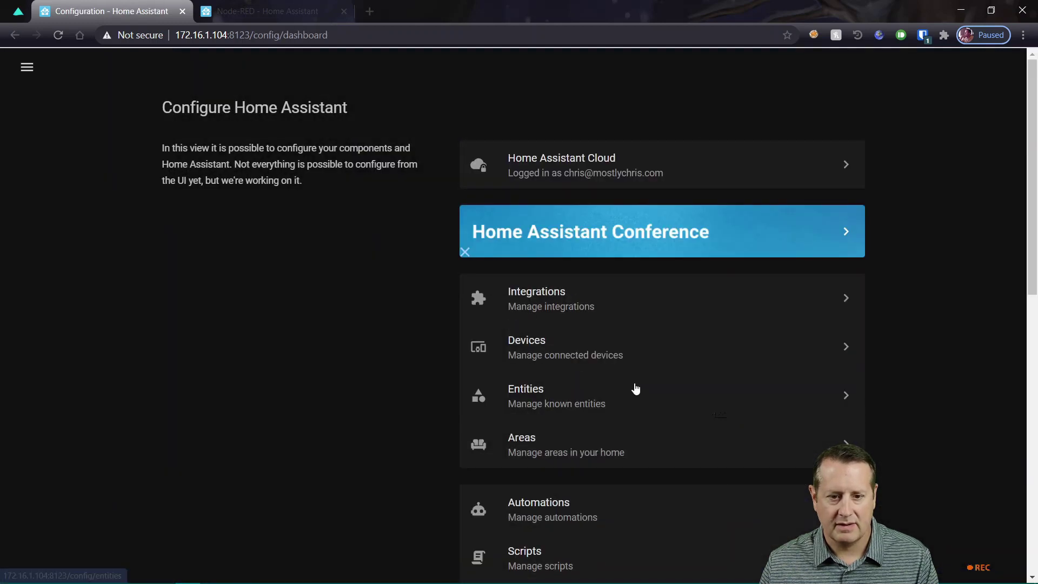
{"action": "scroll", "coordinate": [594, 410], "scroll_direction": "down", "scroll_amount": 5}
{"action": "left_click", "coordinate": [560, 404]}
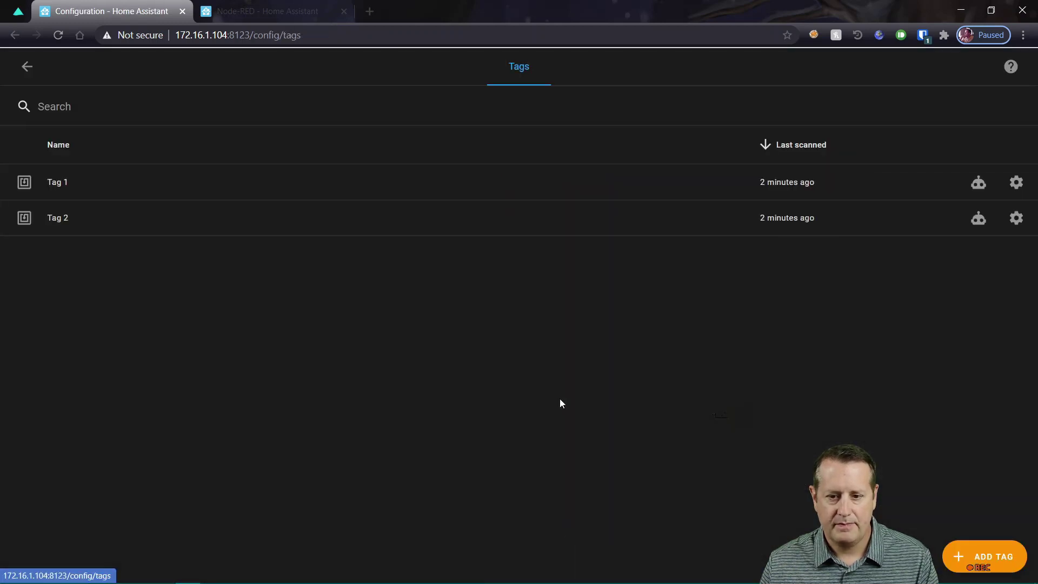
Open Tag 1's settings and select its full tag id for copying.
{"action": "left_click", "coordinate": [1016, 183]}
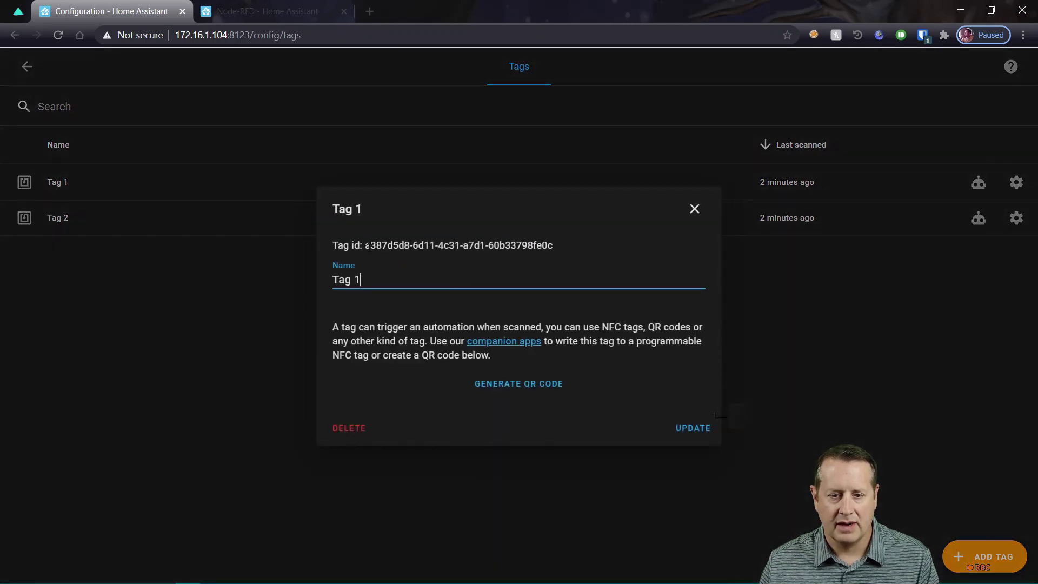
{"action": "left_click_drag", "start_coordinate": [367, 246], "coordinate": [541, 246]}
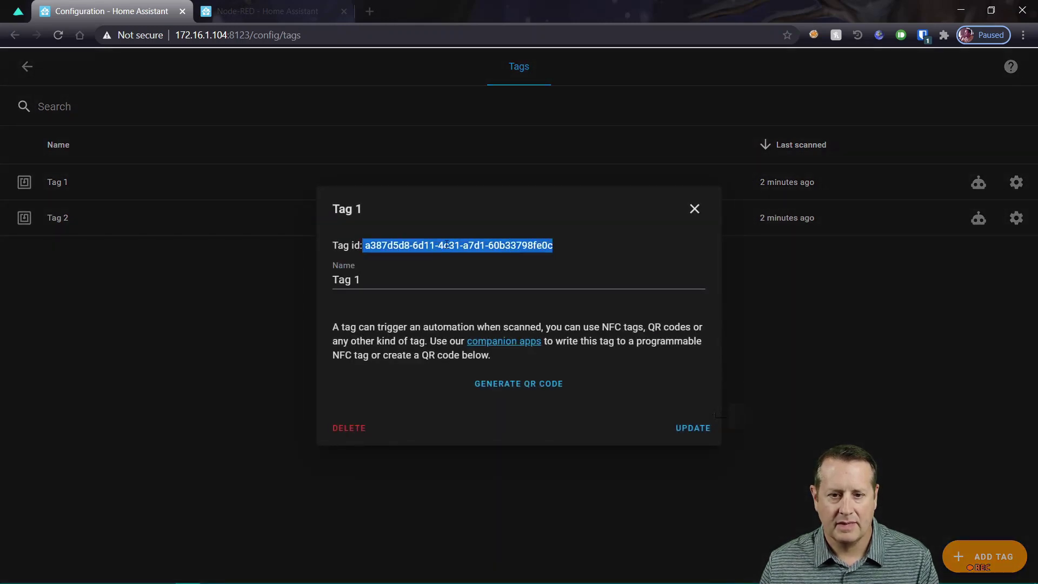
{"action": "left_click", "coordinate": [719, 415]}
{"action": "left_click_drag", "start_coordinate": [367, 246], "coordinate": [547, 246]}
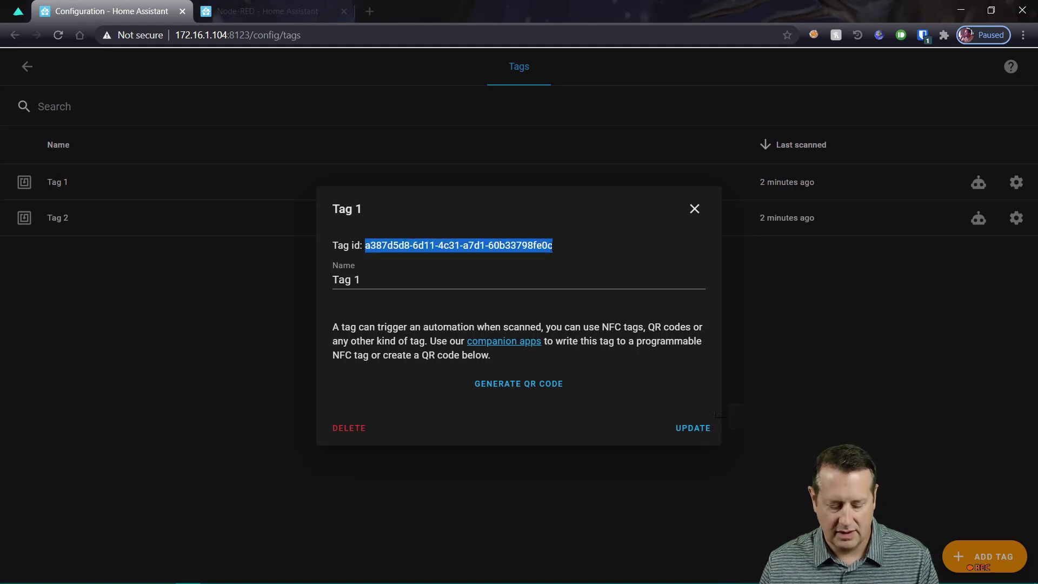
{"action": "left_click", "coordinate": [274, 7]}
Paste Tag 1's id into the switch's first rule value and add a second empty rule.
{"action": "left_click", "coordinate": [625, 279]}
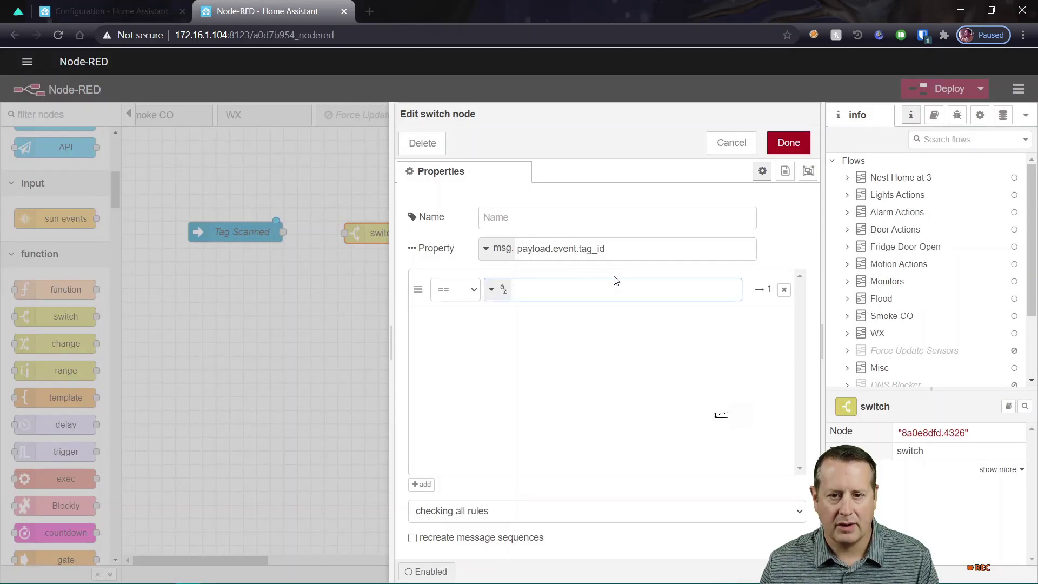
{"action": "type", "text": "a387d5d8-6d11-4c31-a7d1-60b33798fe0c"}
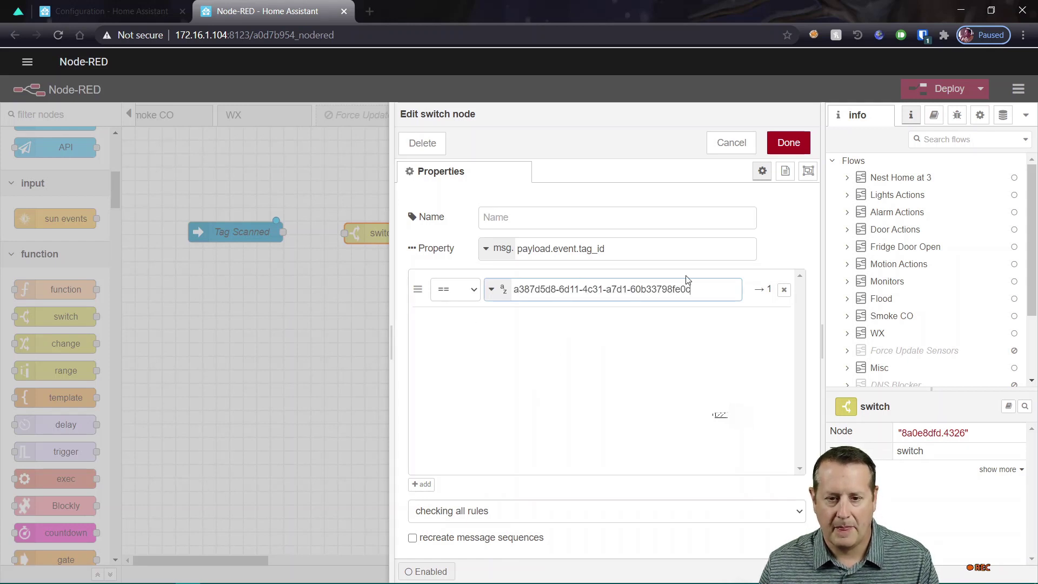
{"action": "left_click", "coordinate": [421, 484]}
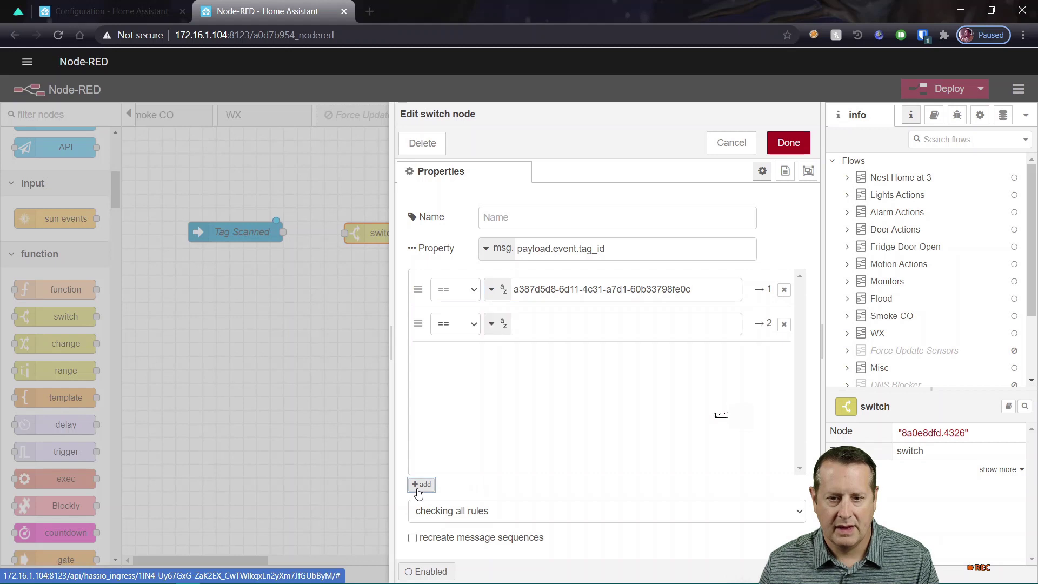
Close Tag 1's settings, open Tag 2's settings and select its tag id for copying.
{"action": "left_click", "coordinate": [114, 12]}
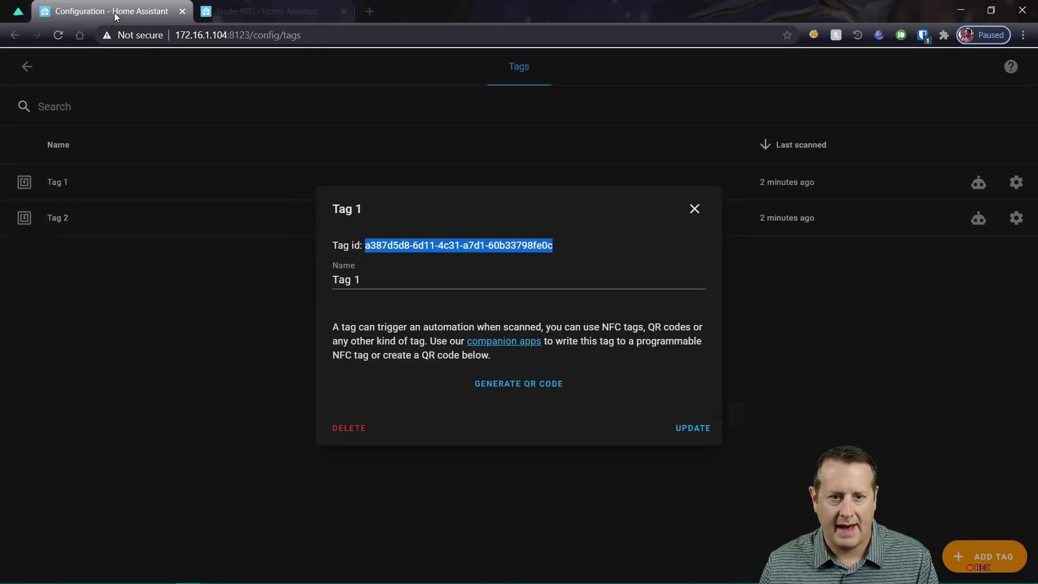
{"action": "left_click", "coordinate": [196, 312]}
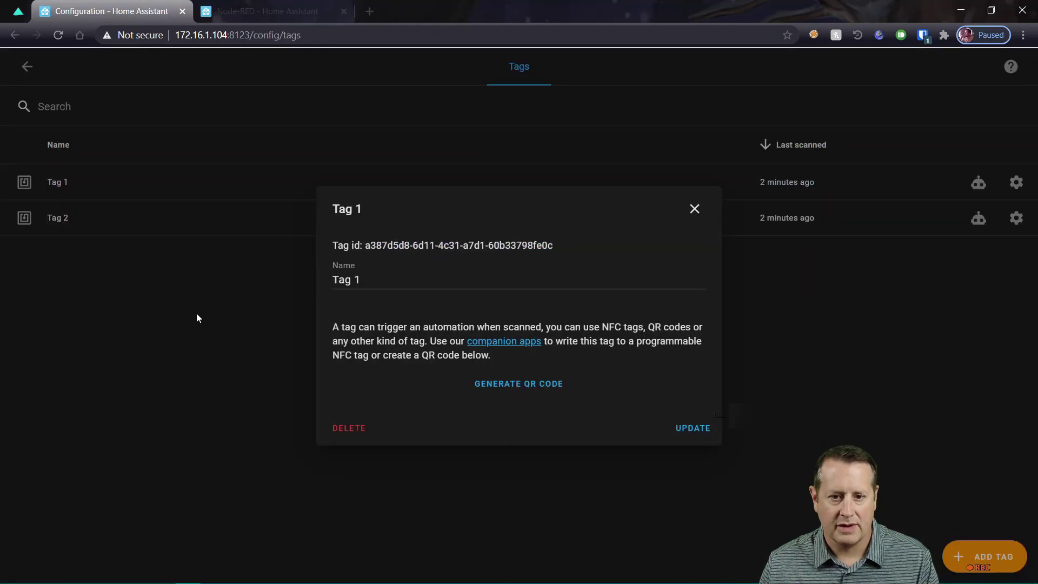
{"action": "left_click", "coordinate": [694, 211]}
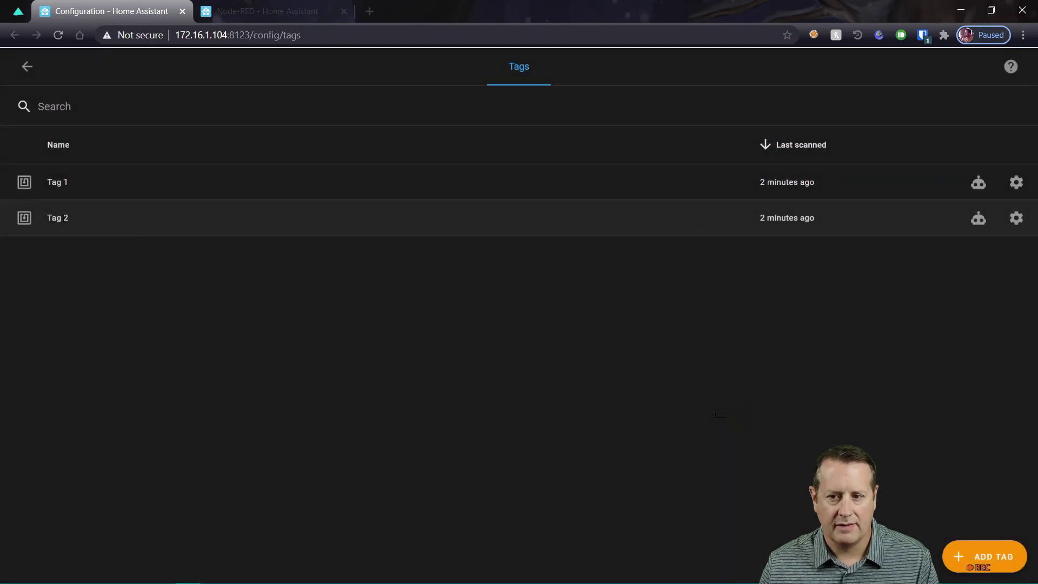
{"action": "left_click", "coordinate": [1015, 217]}
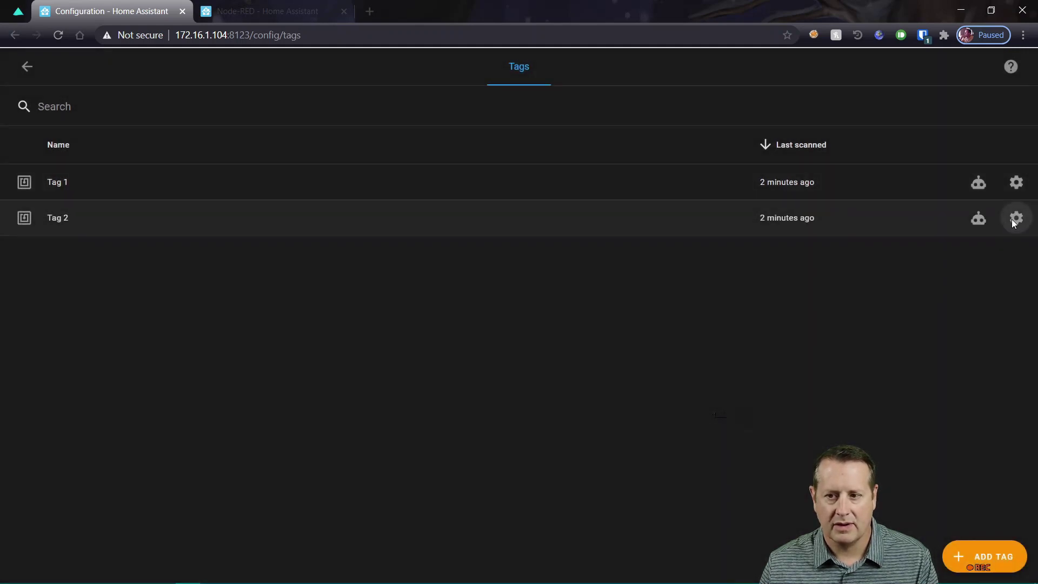
{"action": "left_click_drag", "start_coordinate": [366, 245], "coordinate": [552, 243]}
{"action": "key", "text": "ctrl+c"}
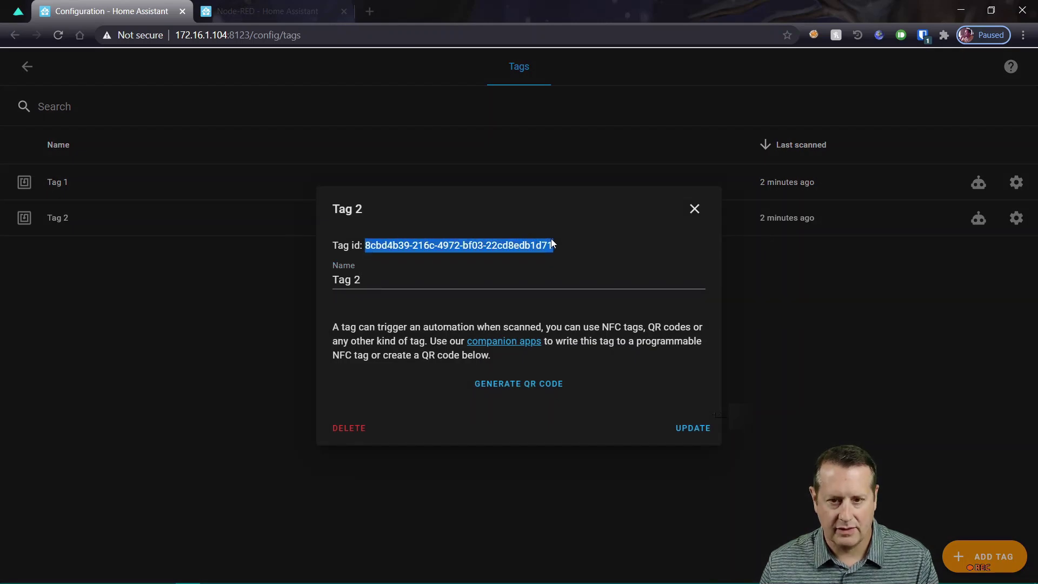
{"action": "left_click", "coordinate": [257, 12]}
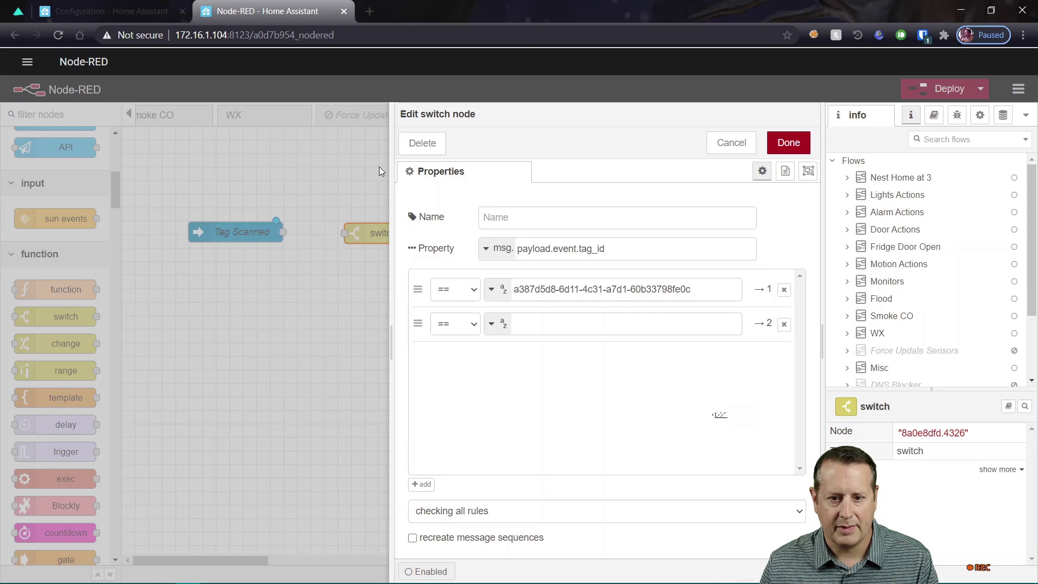
Paste Tag 2's id into the switch's second rule value.
{"action": "left_click", "coordinate": [557, 325]}
{"action": "key", "text": "ctrl+v"}
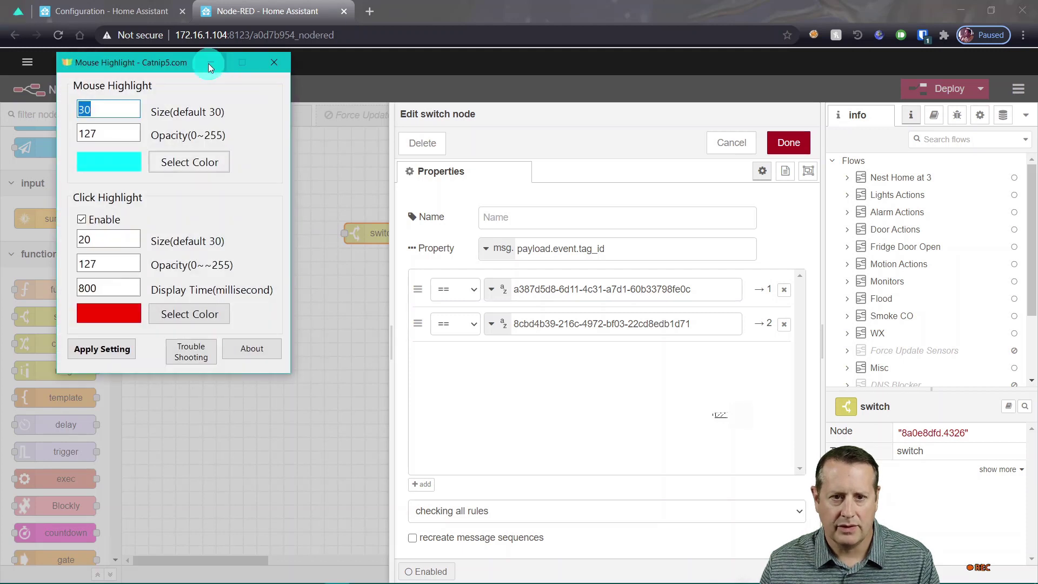
{"action": "left_click", "coordinate": [209, 63]}
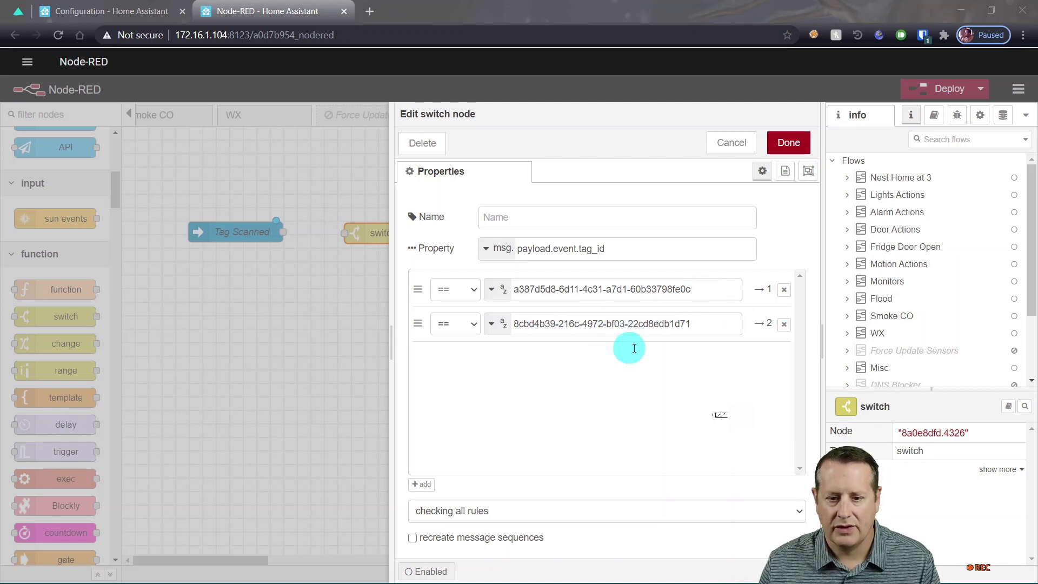
Name the switch node 'Tags 1 and 2' and confirm the changes.
{"action": "left_click", "coordinate": [543, 216]}
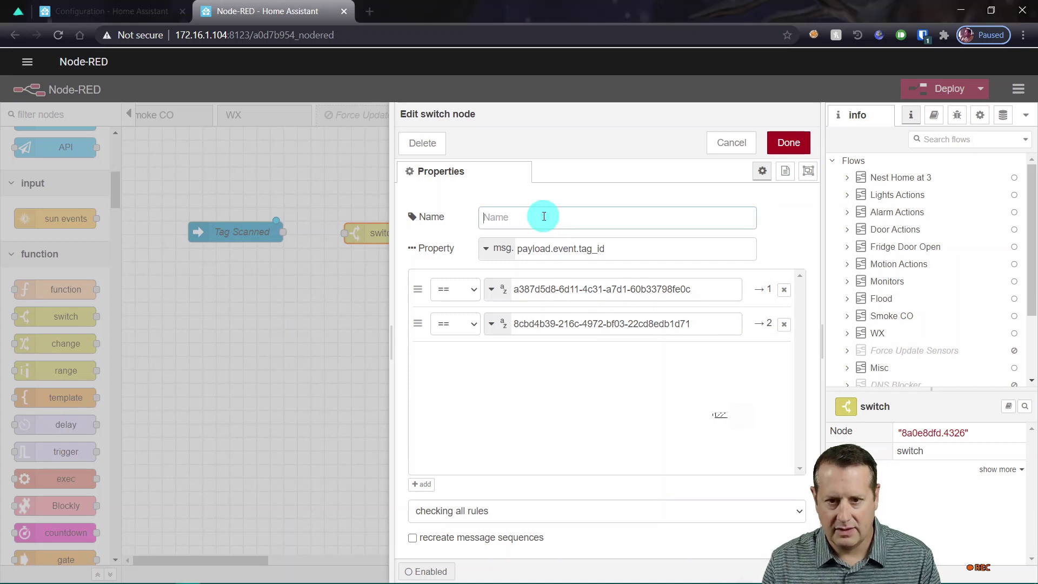
{"action": "type", "text": "Sw"}
{"action": "key", "text": "BackSpace"}
{"action": "key", "text": "BackSpace"}
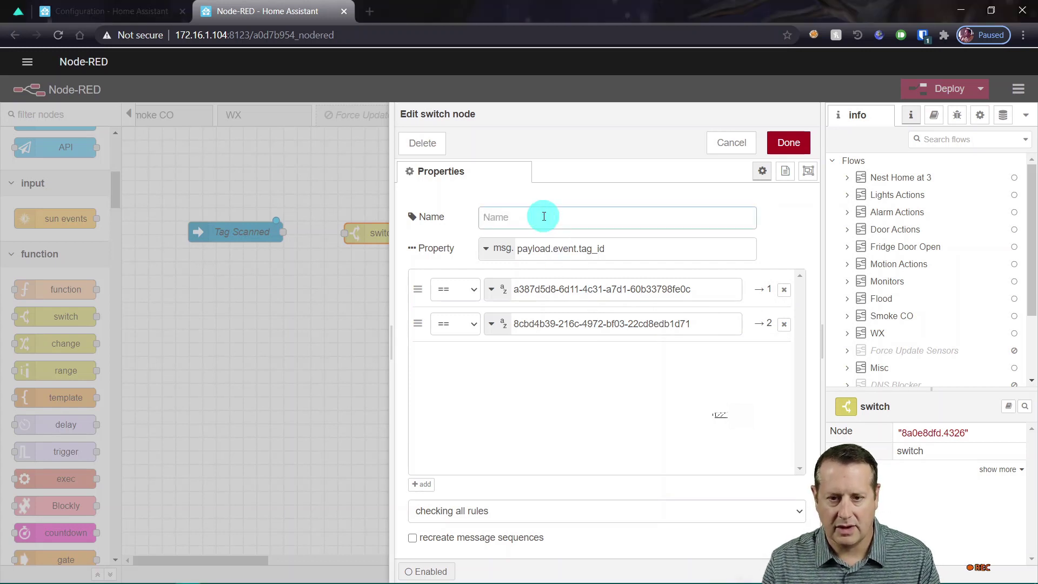
{"action": "type", "text": "Tags 1 and 2"}
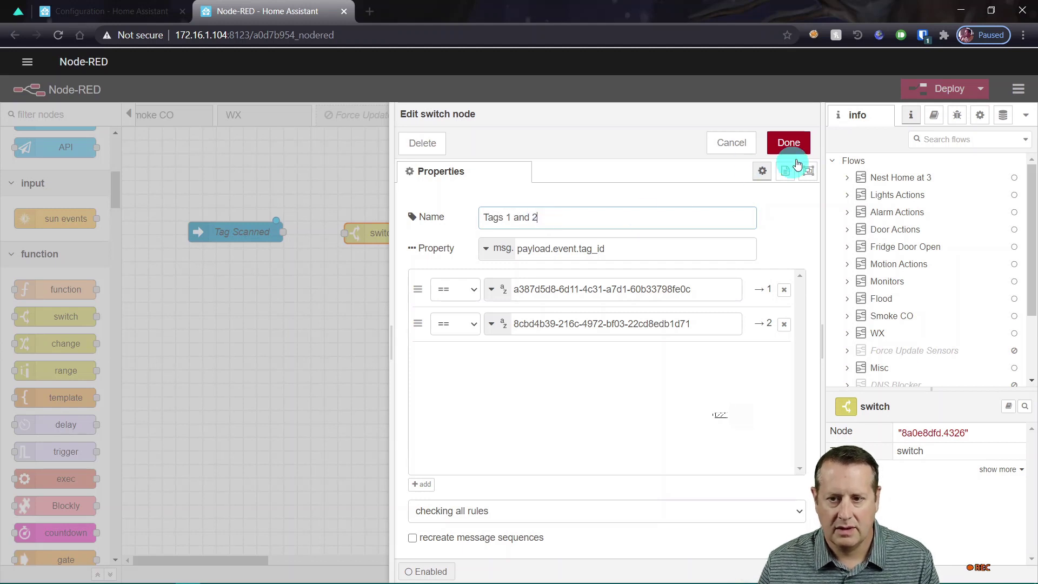
{"action": "left_click", "coordinate": [789, 143]}
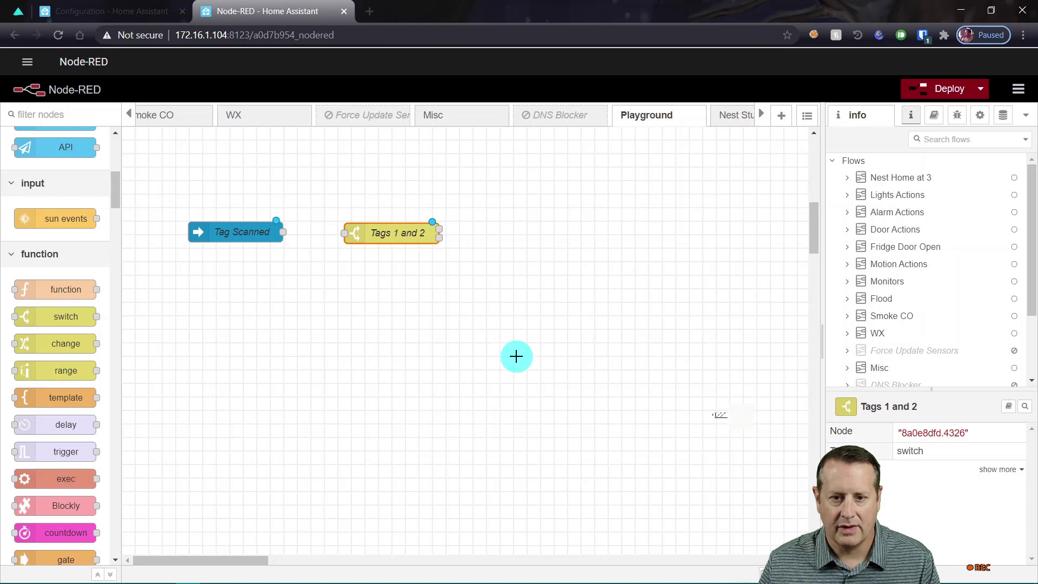
Connect Tag Scanned to Tags 1 and 2, then add a call service node wired after the switch.
{"action": "left_click_drag", "start_coordinate": [288, 234], "coordinate": [346, 233]}
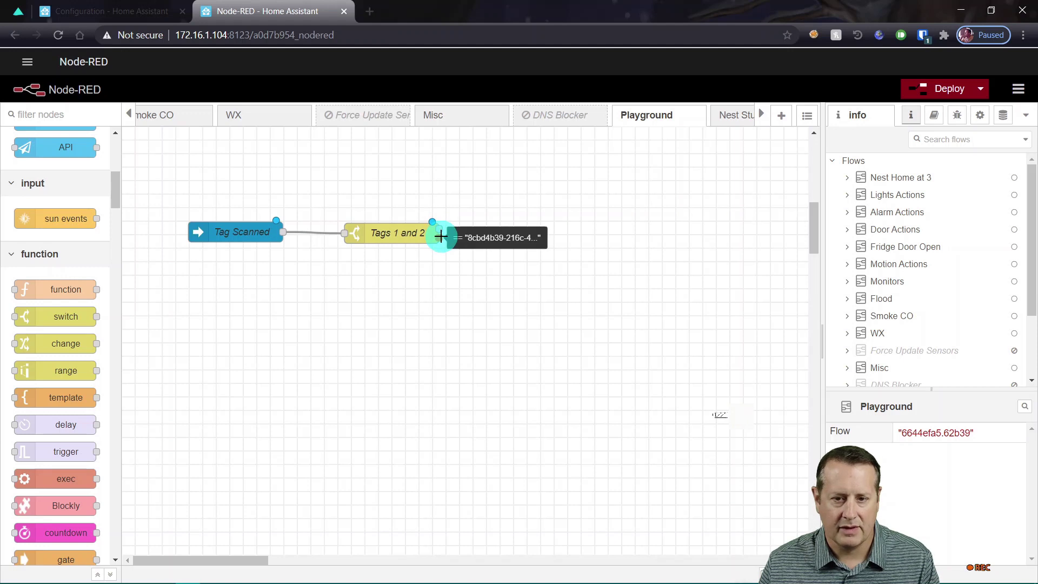
{"action": "scroll", "coordinate": [35, 347], "scroll_direction": "up", "scroll_amount": 5}
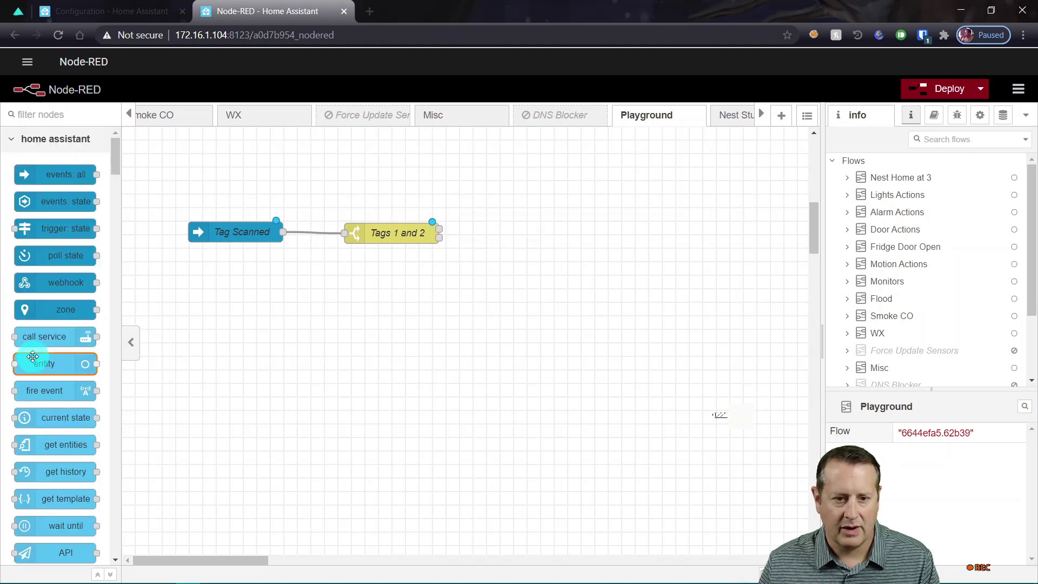
{"action": "left_click_drag", "start_coordinate": [63, 342], "coordinate": [556, 216]}
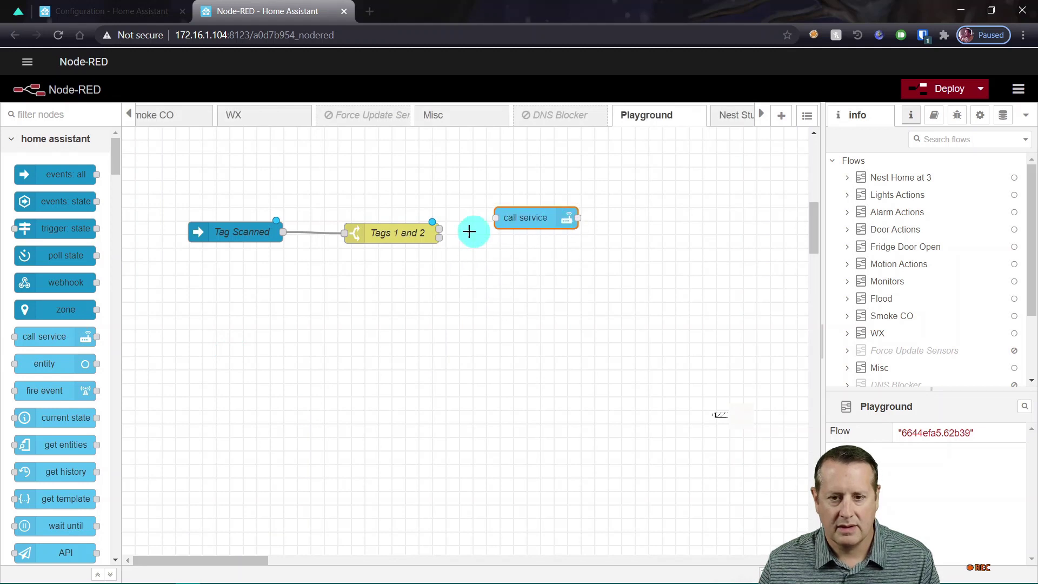
{"action": "left_click_drag", "start_coordinate": [441, 228], "coordinate": [496, 218]}
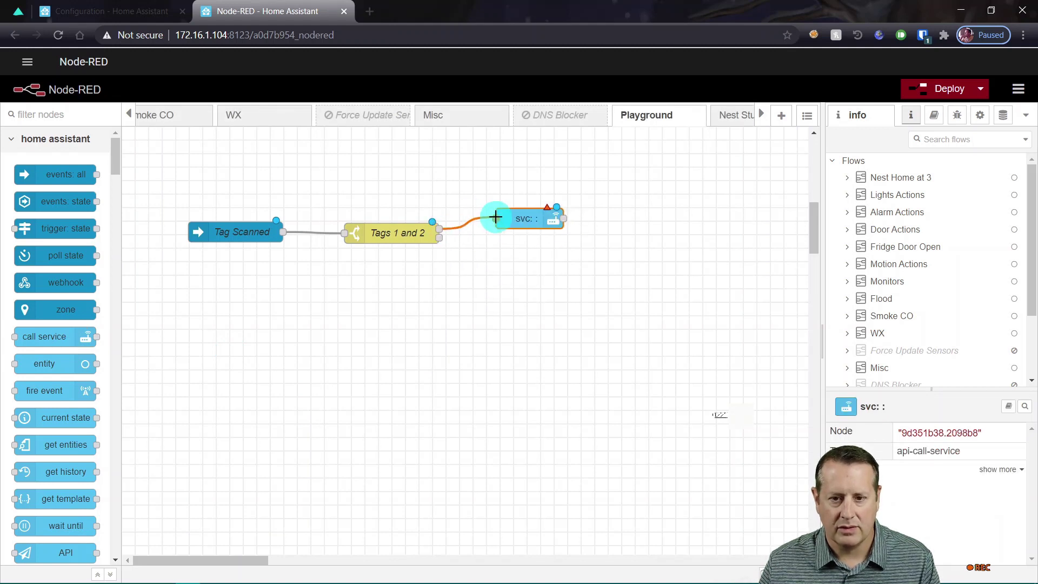
{"action": "left_click", "coordinate": [509, 295]}
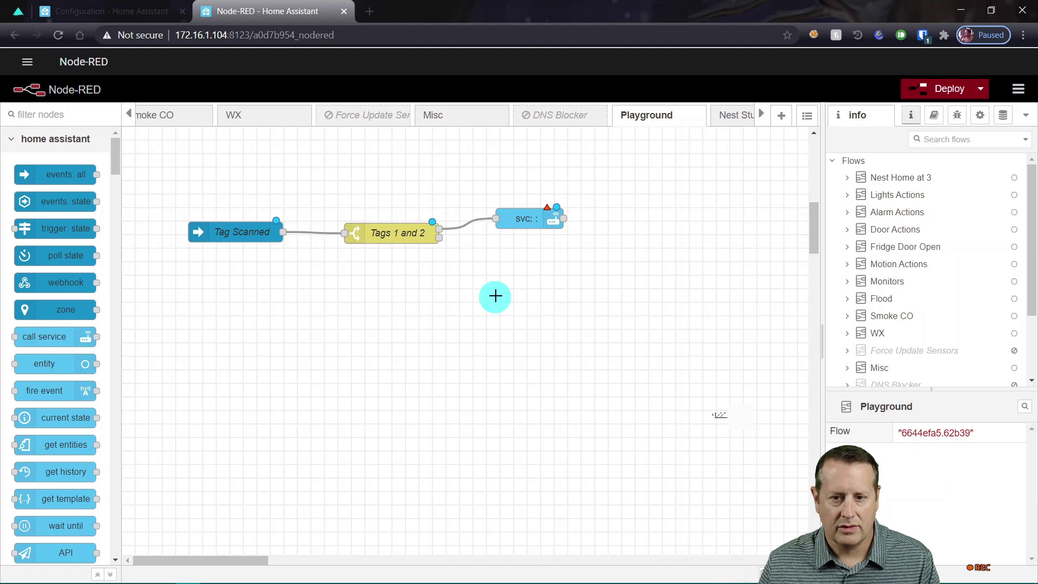
{"action": "left_click", "coordinate": [527, 219]}
Name the call service node 'Turn On Play Room Light'.
{"action": "double_click", "coordinate": [526, 218]}
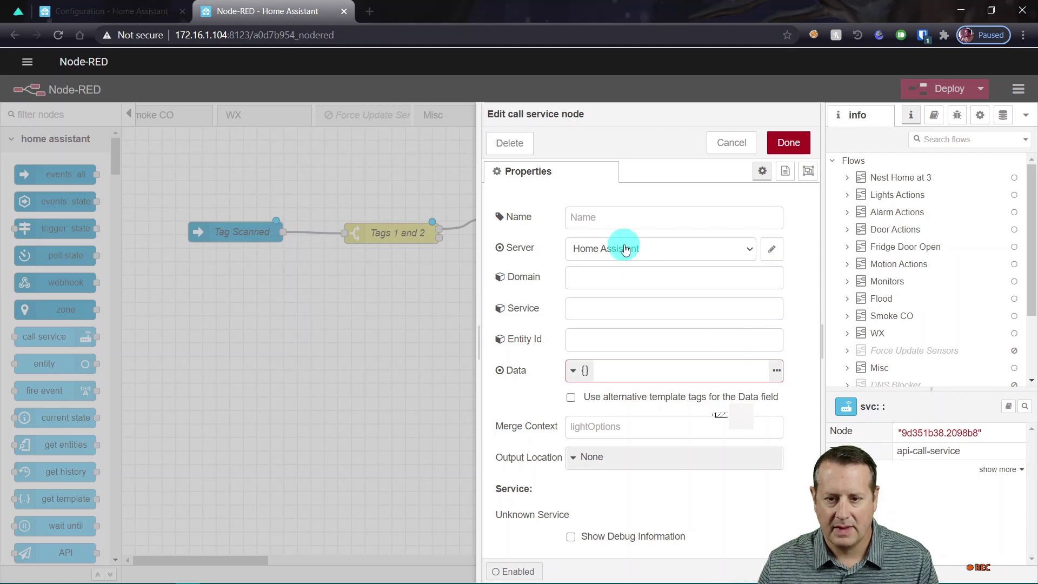
{"action": "left_click", "coordinate": [619, 221]}
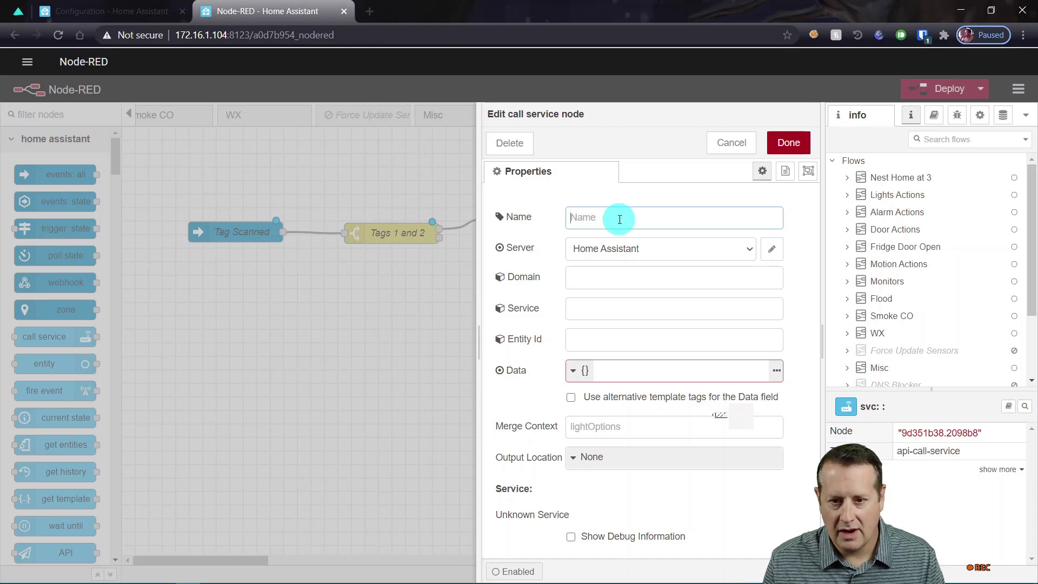
{"action": "type", "text": "Turn"}
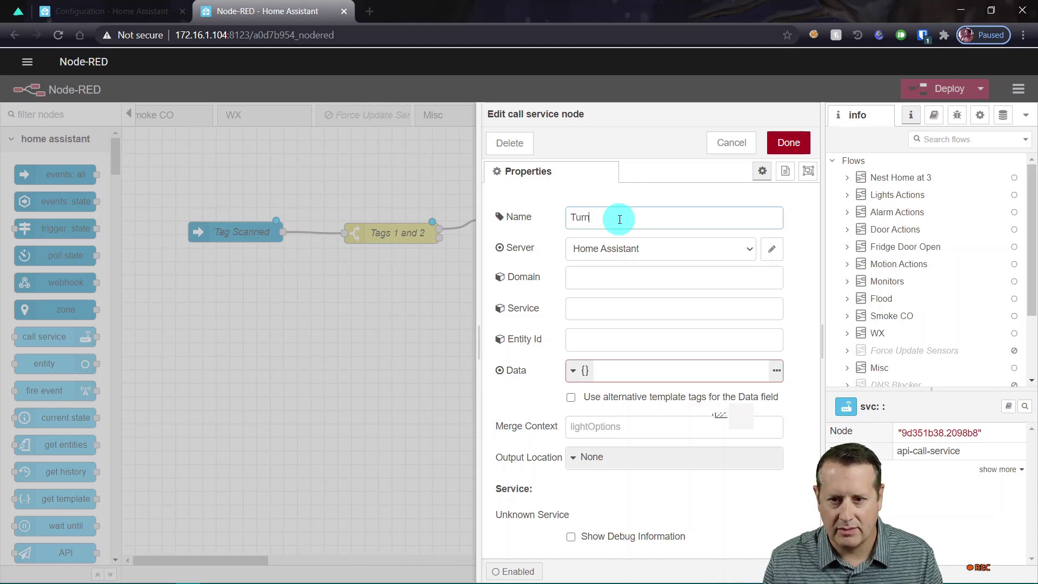
{"action": "type", "text": " On "}
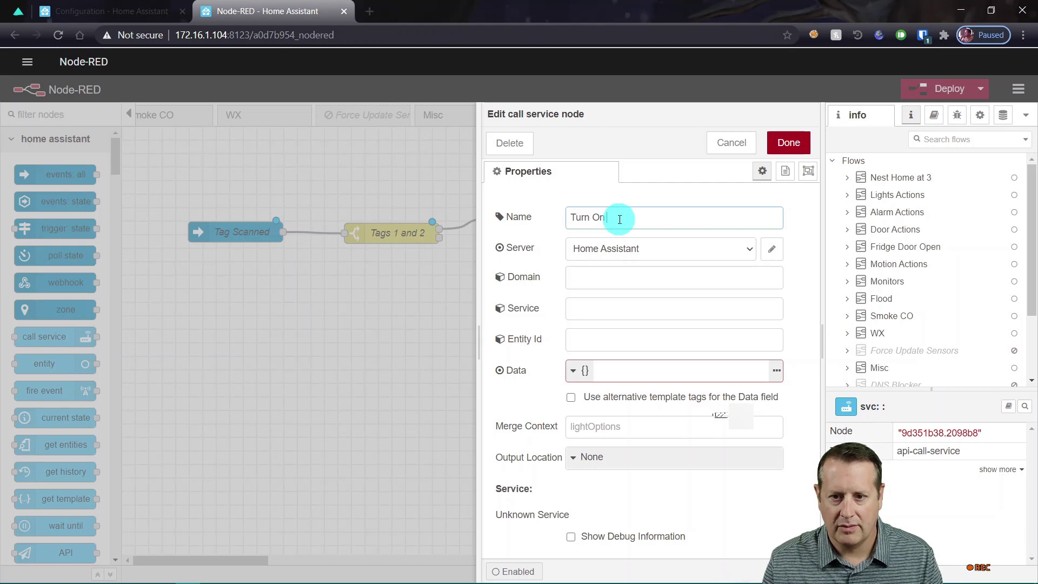
{"action": "type", "text": "Play Room Li"}
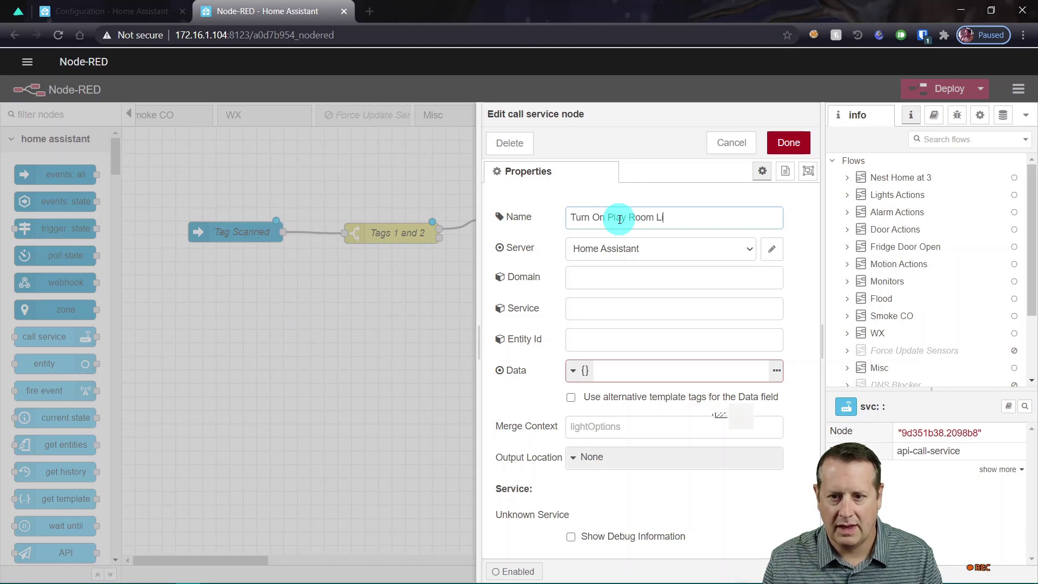
{"action": "type", "text": "ght"}
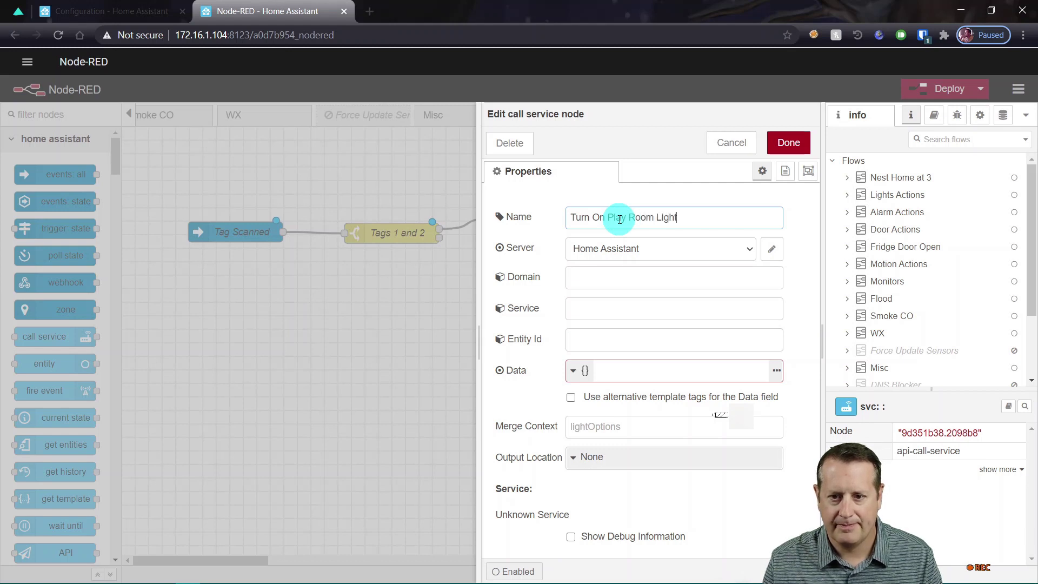
Set domain switch, service turn_on and entity switch.play_room_light_ozw, then confirm.
{"action": "left_click", "coordinate": [596, 283]}
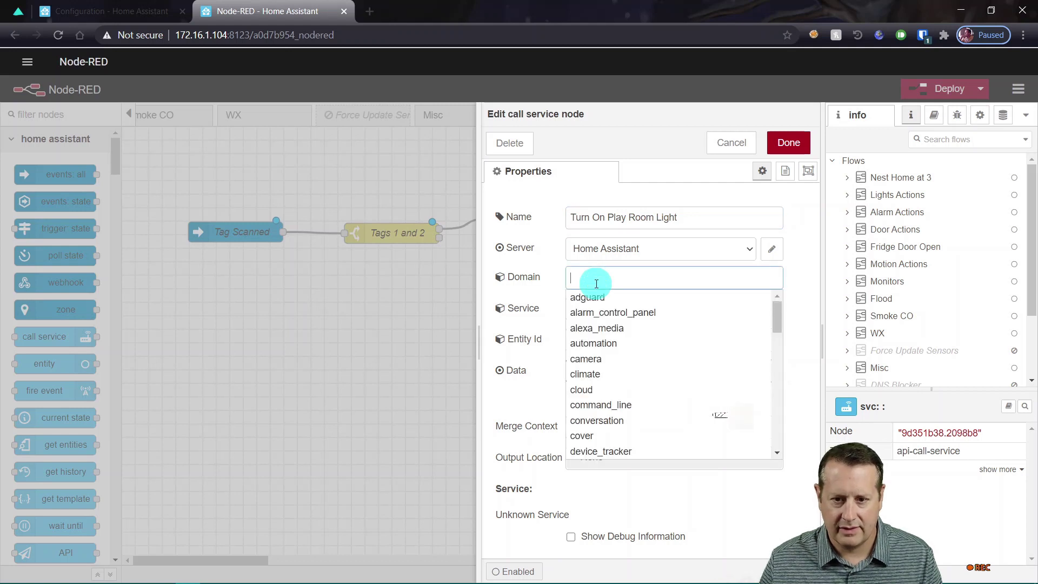
{"action": "type", "text": "swit"}
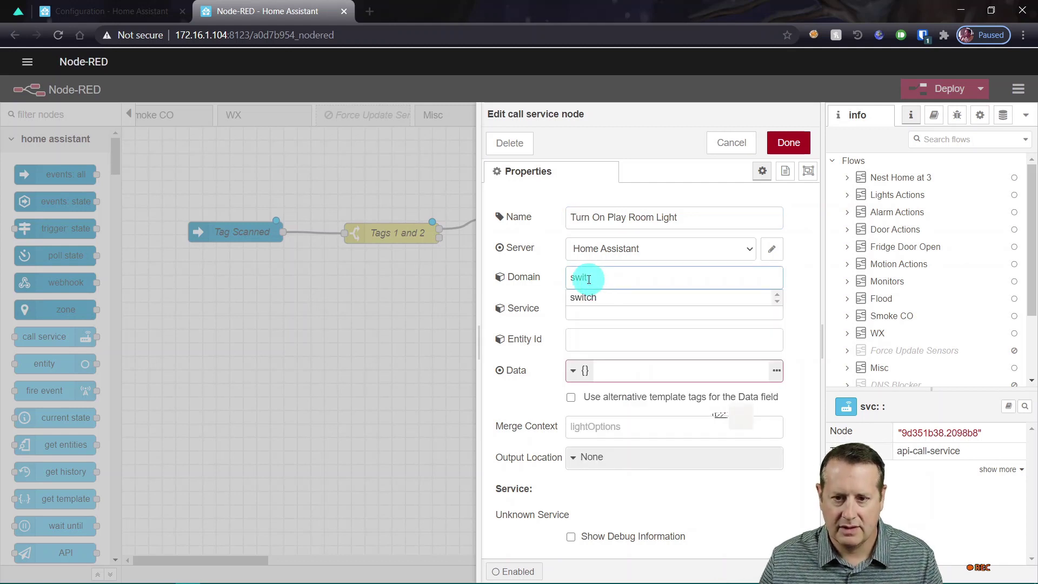
{"action": "left_click", "coordinate": [594, 297]}
{"action": "left_click", "coordinate": [606, 308]}
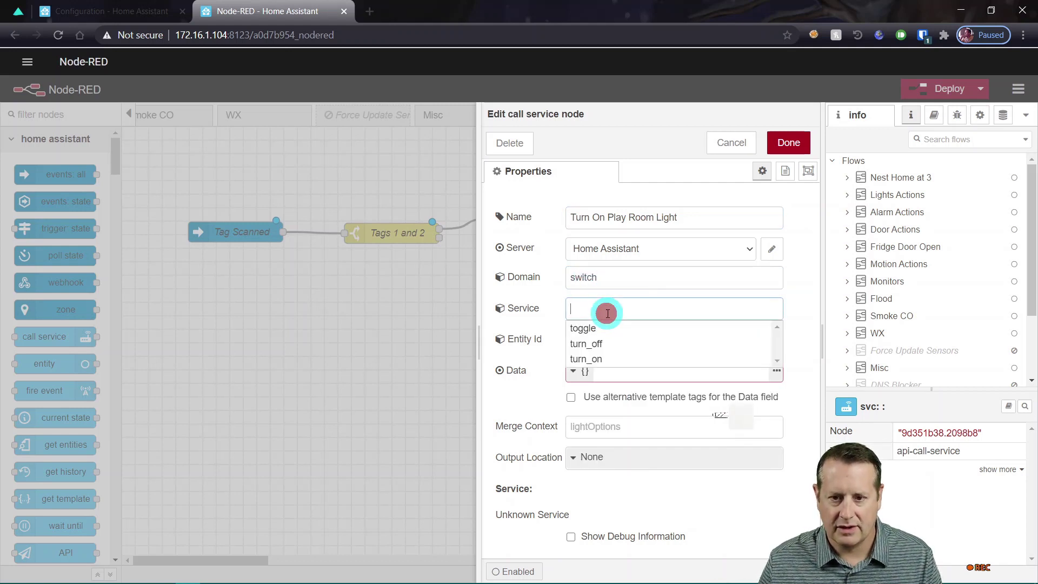
{"action": "left_click", "coordinate": [609, 359]}
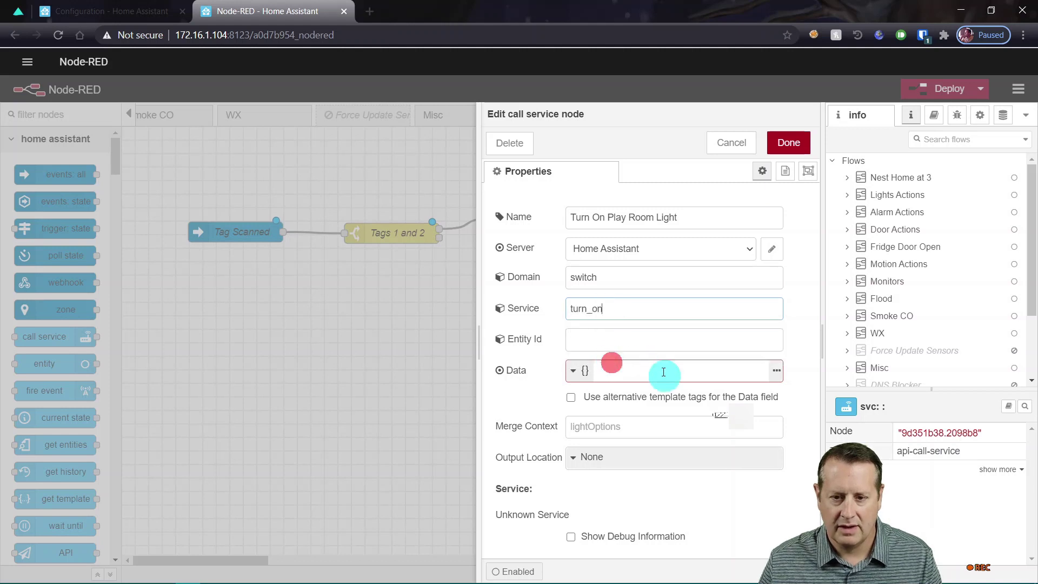
{"action": "left_click", "coordinate": [645, 343]}
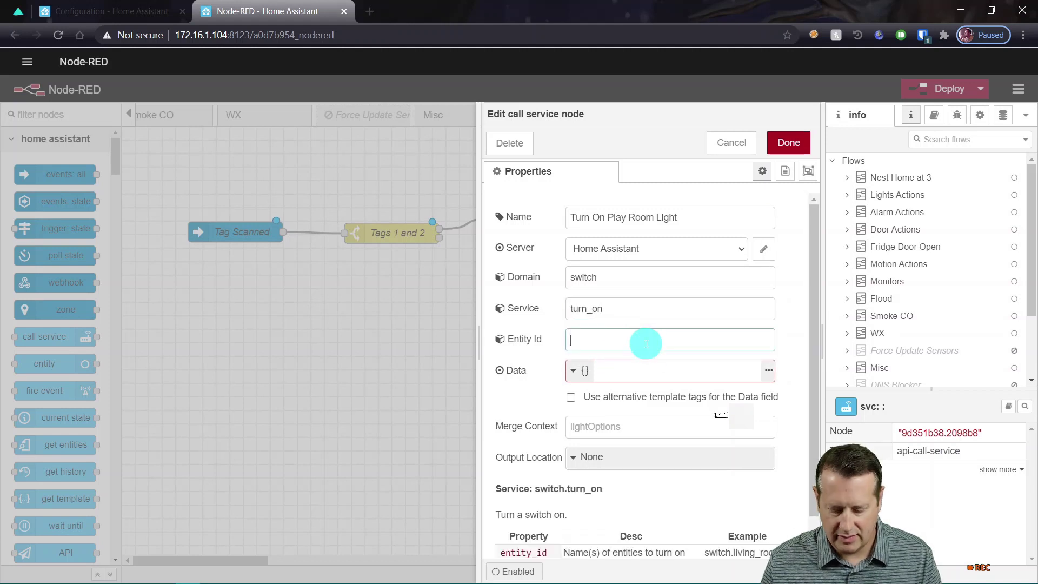
{"action": "type", "text": "play_room"}
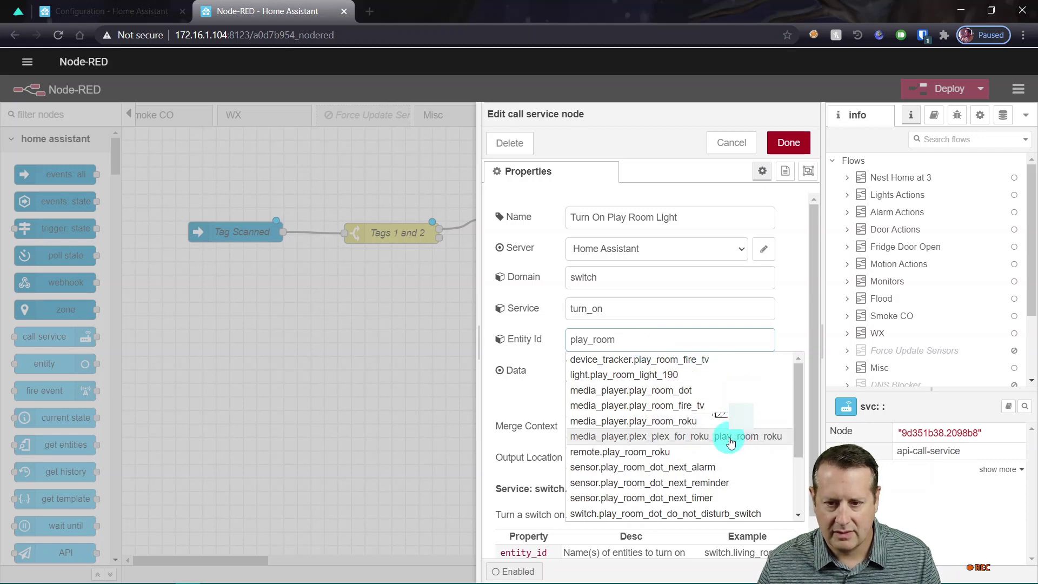
{"action": "scroll", "coordinate": [708, 443], "scroll_direction": "down", "scroll_amount": 2}
{"action": "left_click", "coordinate": [702, 513]}
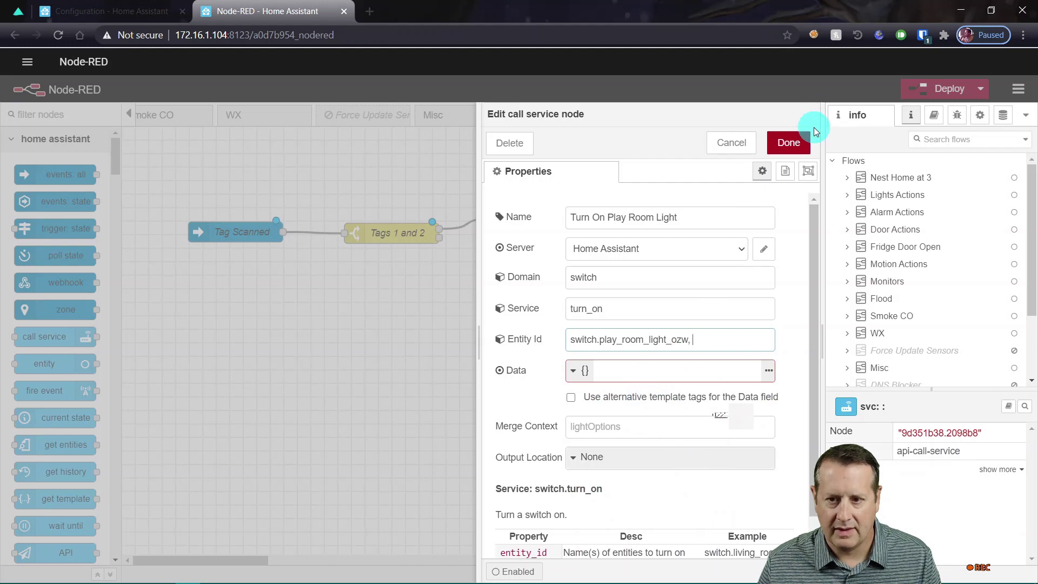
{"action": "left_click", "coordinate": [790, 144]}
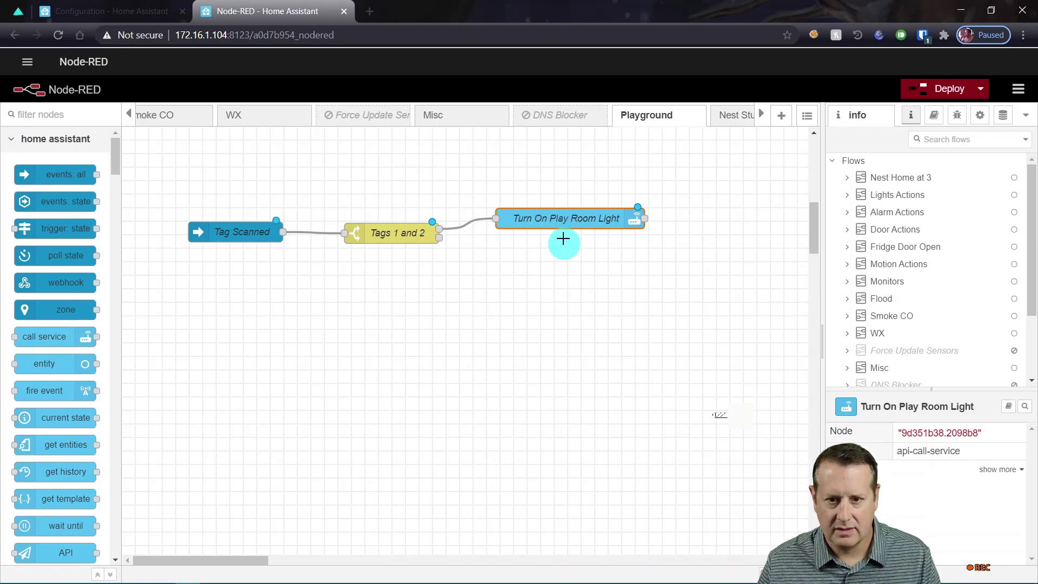
Duplicate the Turn On Play Room Light node just below the original.
{"action": "key", "text": "ctrl+c"}
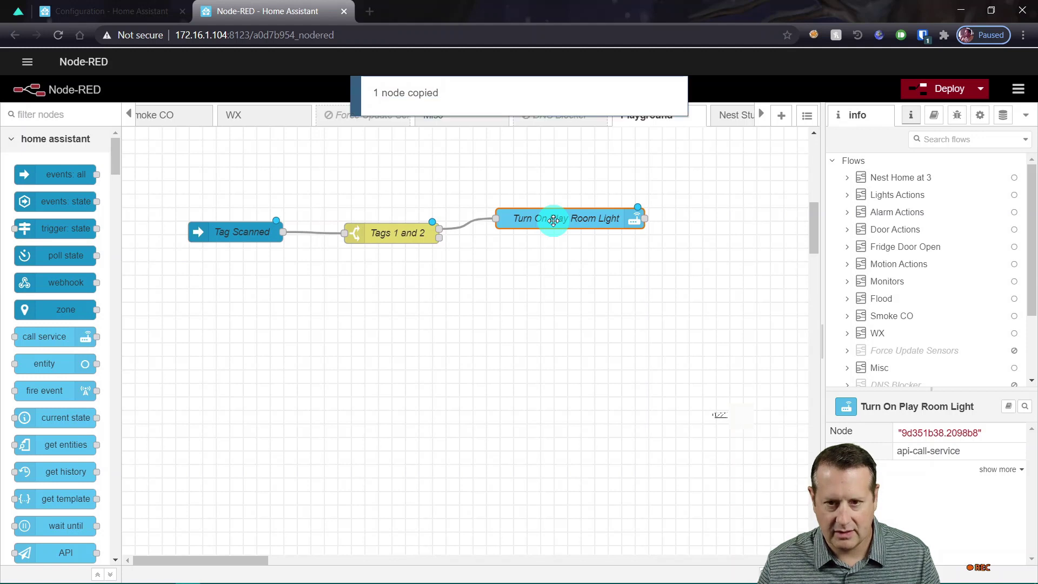
{"action": "key", "text": "ctrl+v"}
{"action": "left_click", "coordinate": [555, 259]}
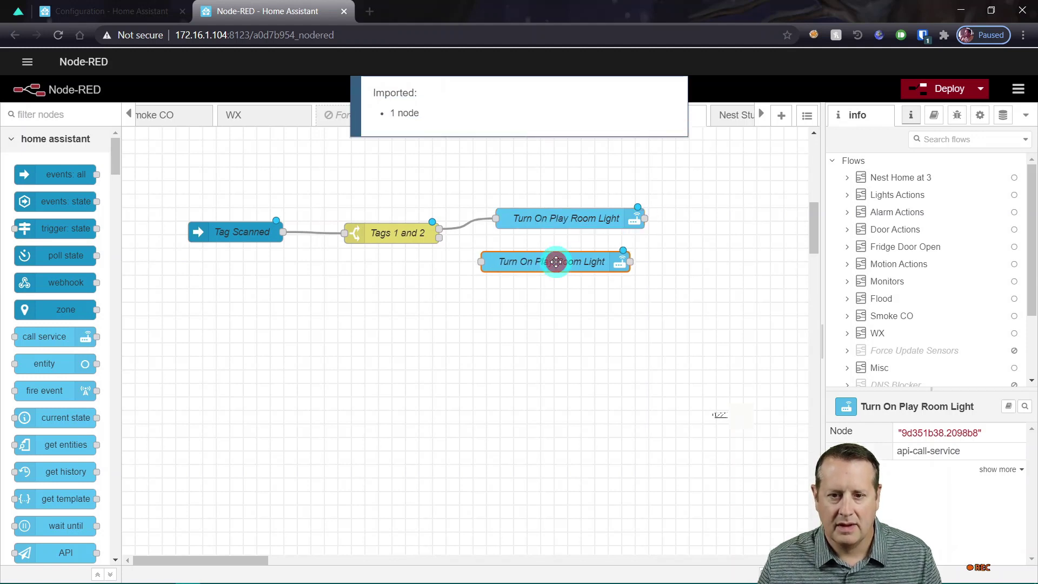
{"action": "left_click_drag", "start_coordinate": [555, 260], "coordinate": [540, 258]}
Rename the copy 'Turn Off Play Room Light' and change its service to turn_off.
{"action": "double_click", "coordinate": [541, 258]}
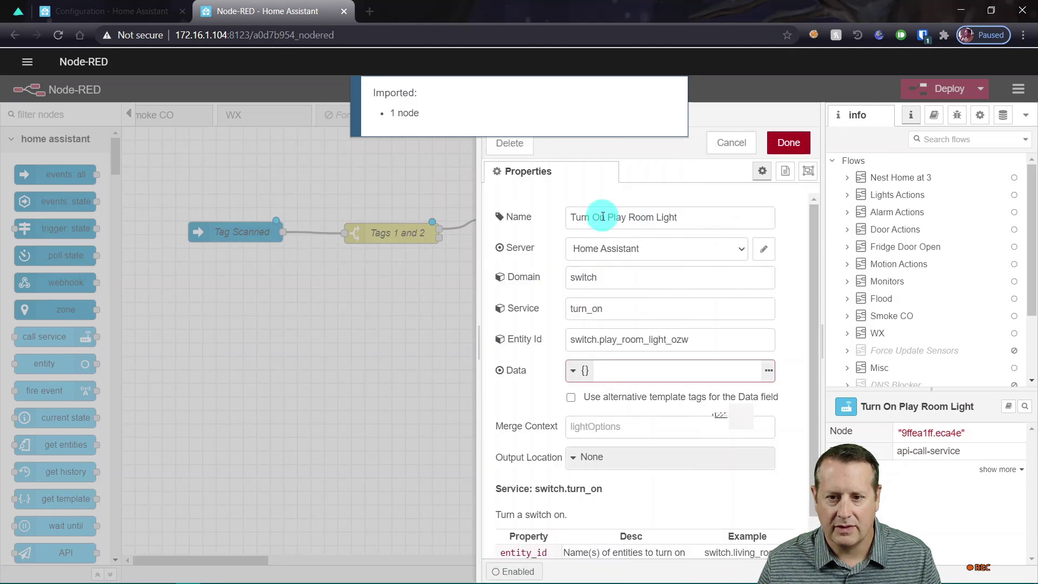
{"action": "left_click", "coordinate": [602, 218]}
{"action": "type", "text": "Off"}
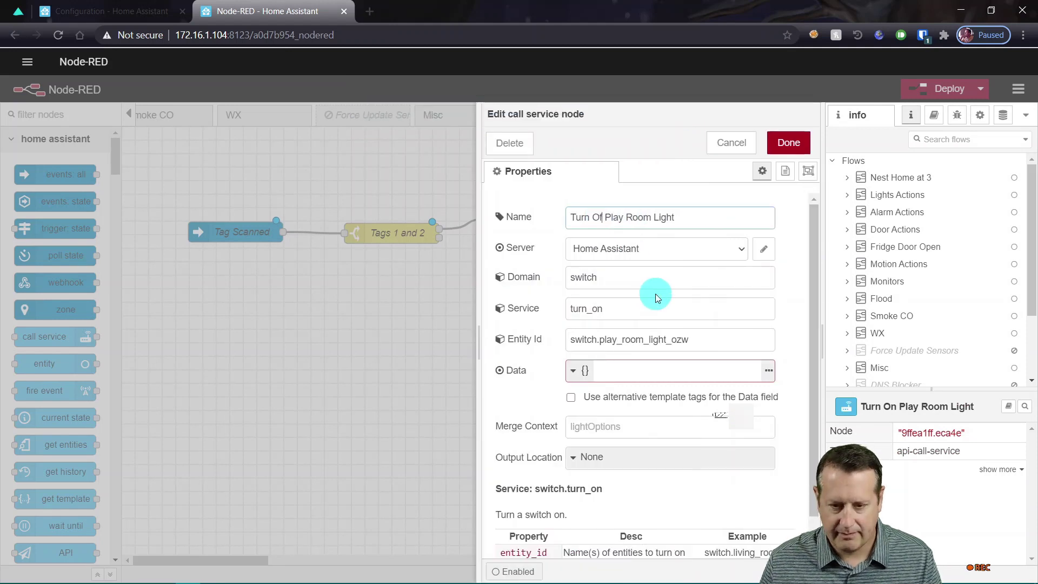
{"action": "left_click", "coordinate": [636, 312]}
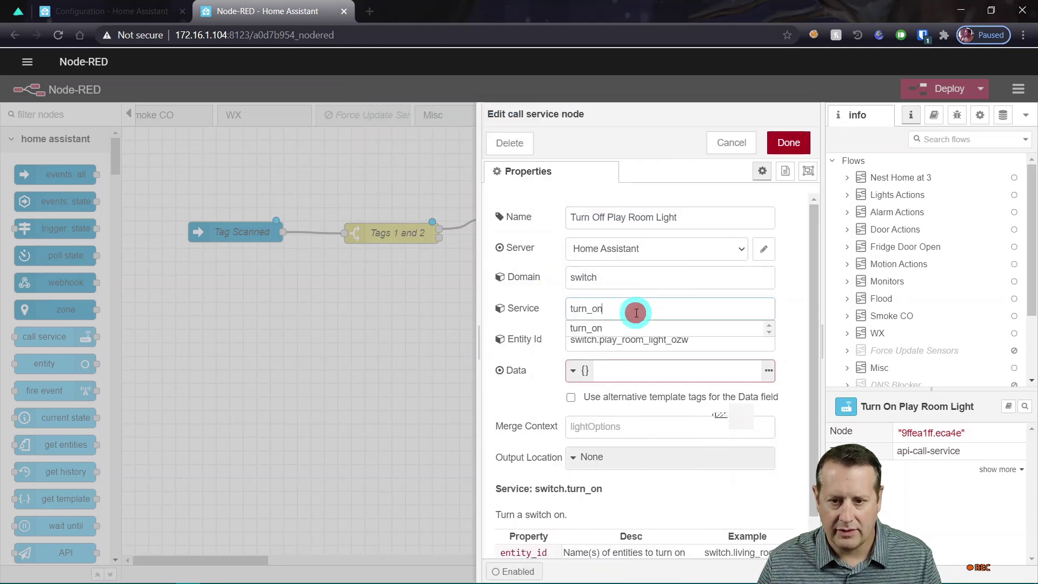
{"action": "key", "text": "BackSpace"}
{"action": "type", "text": "ff"}
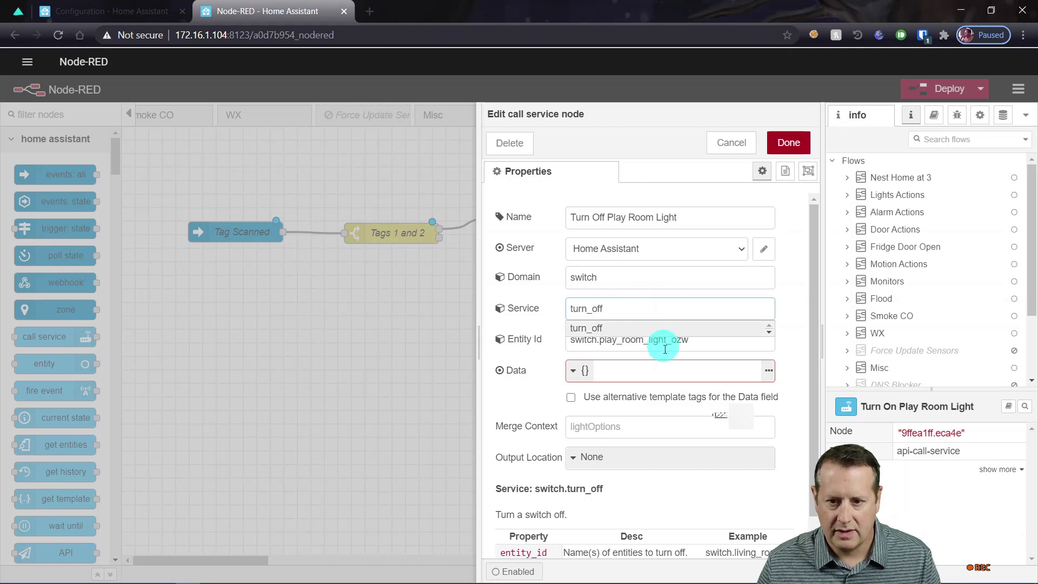
{"action": "left_click", "coordinate": [806, 145]}
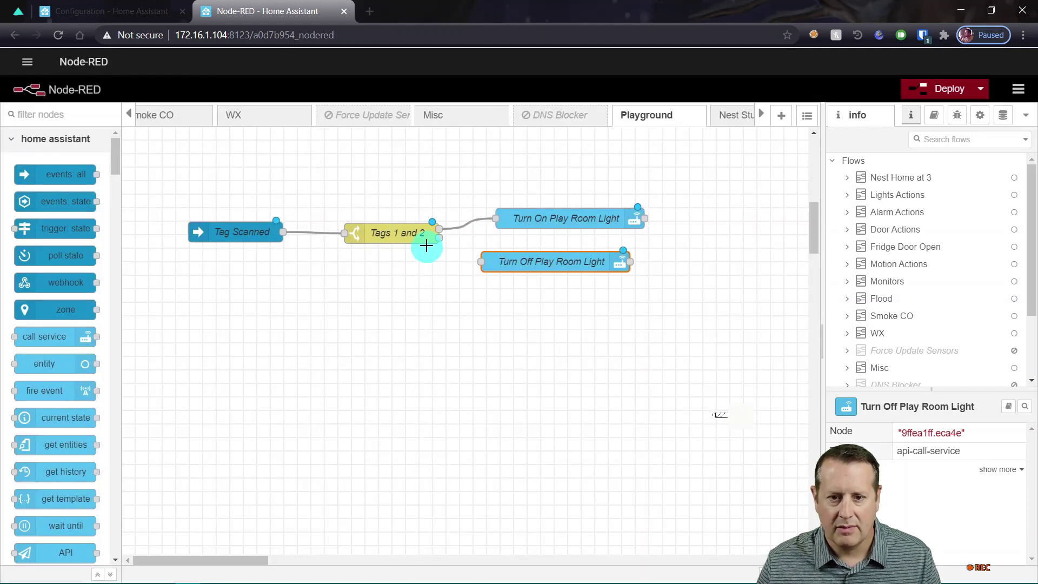
Wire the switch's second output to Turn Off Play Room Light and deploy the flow.
{"action": "left_click_drag", "start_coordinate": [439, 237], "coordinate": [485, 265]}
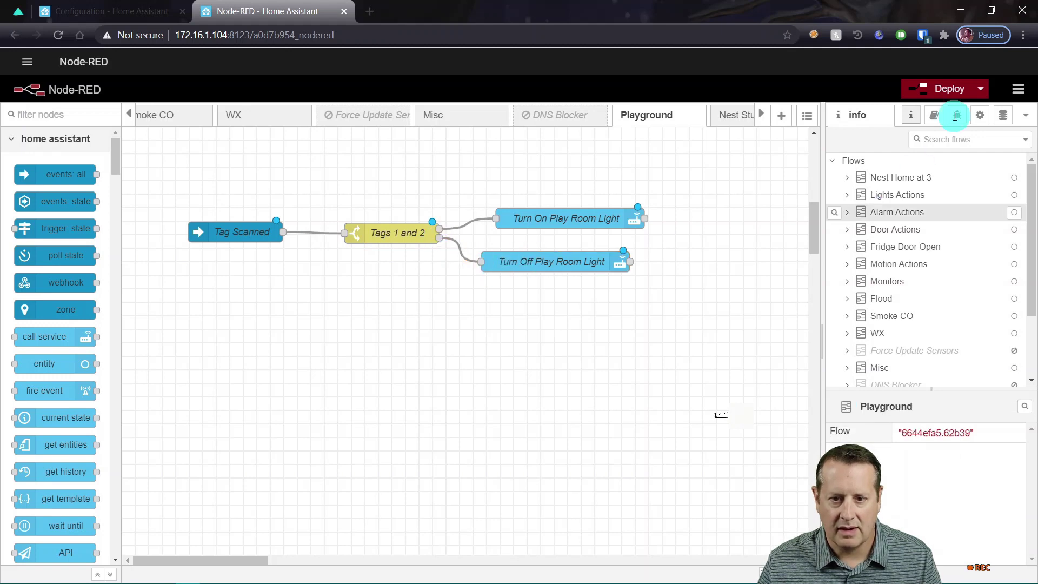
{"action": "left_click", "coordinate": [955, 88]}
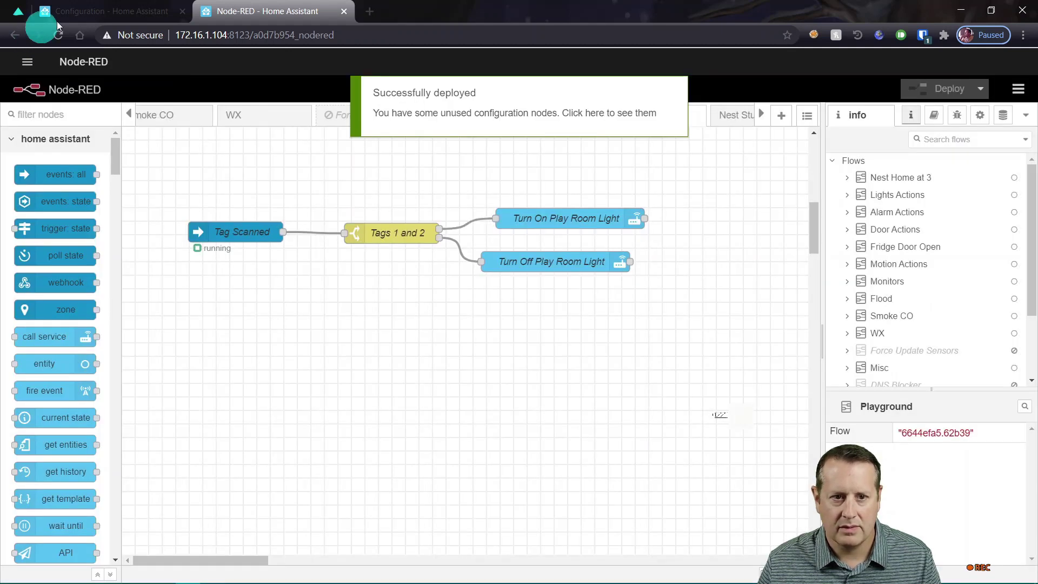
{"action": "left_click", "coordinate": [99, 15]}
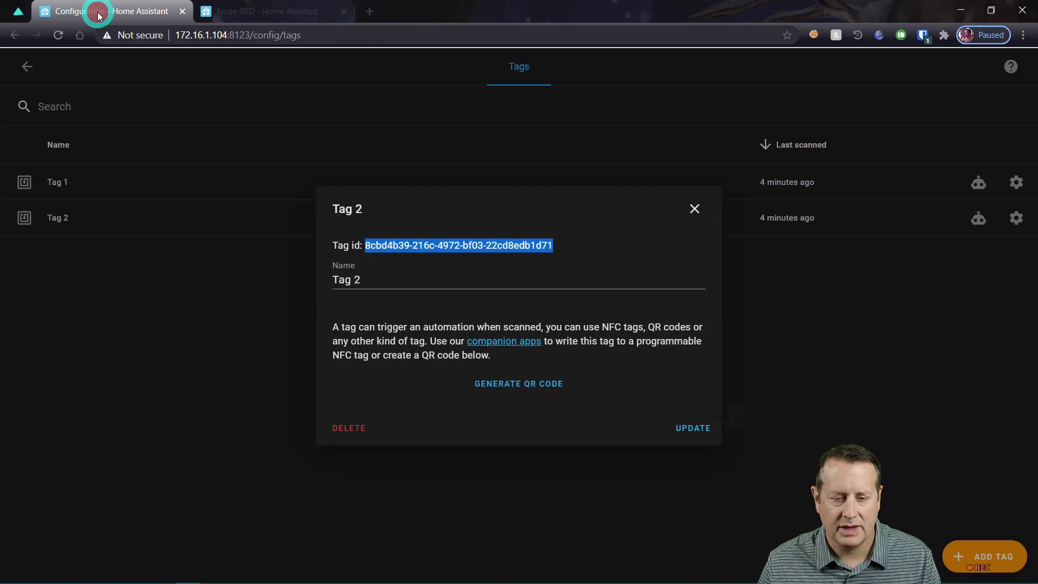
Close Tag 2's details and go to Home Assistant's Automations list.
{"action": "left_click", "coordinate": [30, 69]}
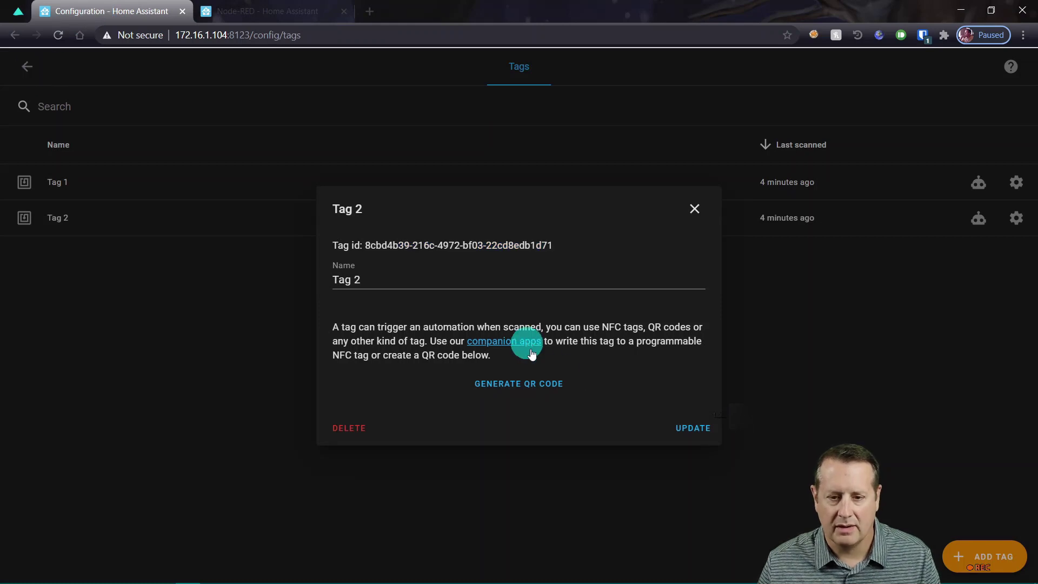
{"action": "left_click", "coordinate": [694, 210]}
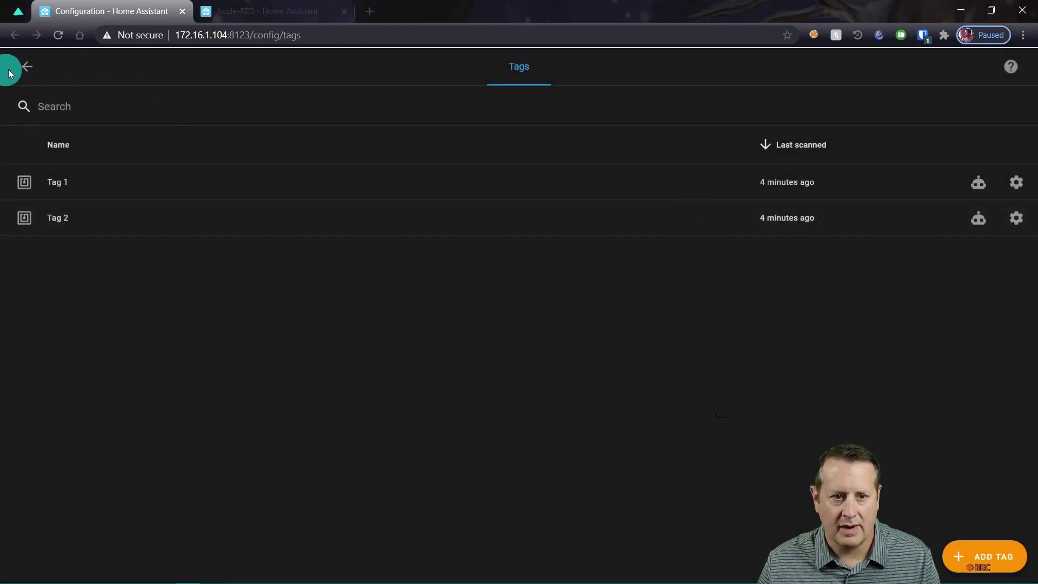
{"action": "left_click", "coordinate": [27, 66]}
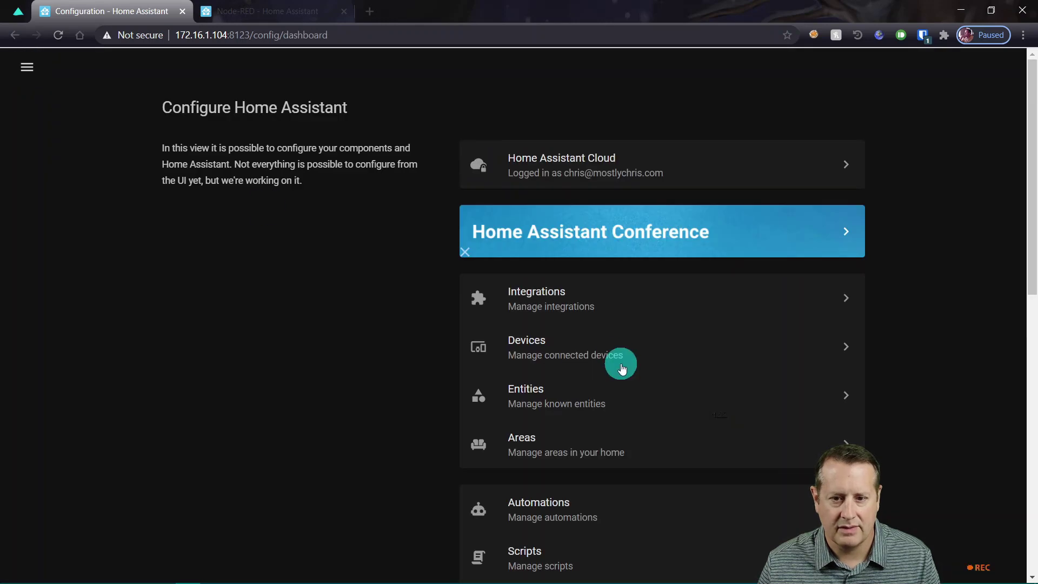
{"action": "scroll", "coordinate": [616, 358], "scroll_direction": "down", "scroll_amount": 2}
{"action": "left_click", "coordinate": [572, 375]}
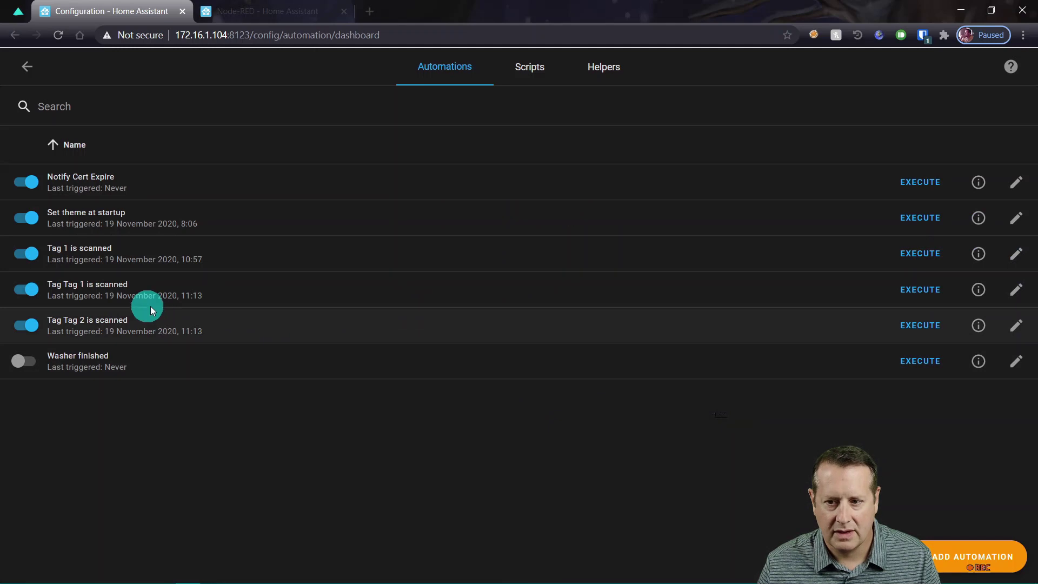
Disable the 'Tag 1 is scanned', 'Tag Tag 1 is scanned' and 'Tag Tag 2 is scanned' automations.
{"action": "left_click", "coordinate": [26, 252]}
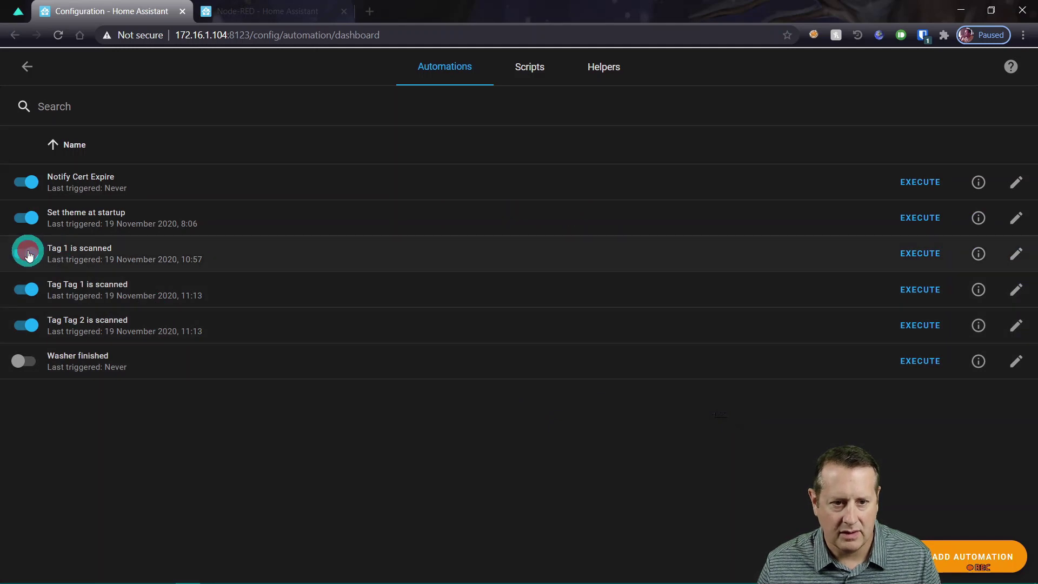
{"action": "left_click", "coordinate": [24, 293]}
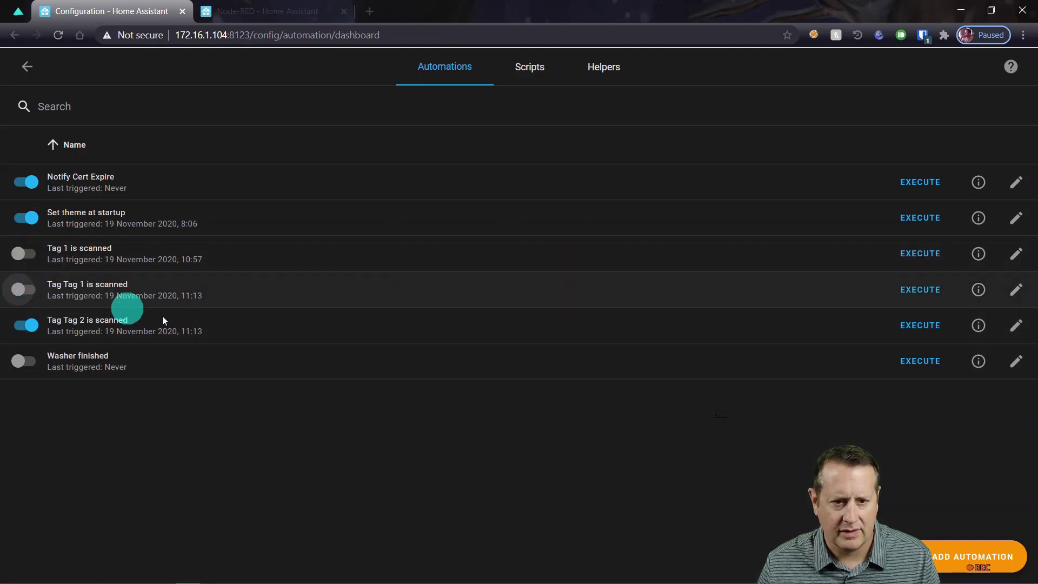
{"action": "left_click", "coordinate": [31, 327]}
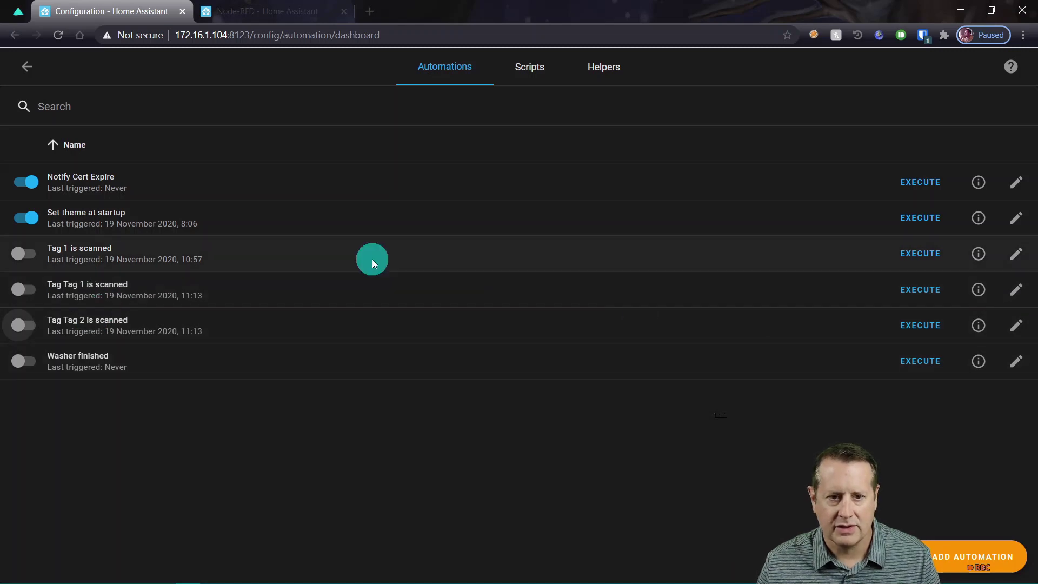
{"action": "left_click", "coordinate": [265, 11]}
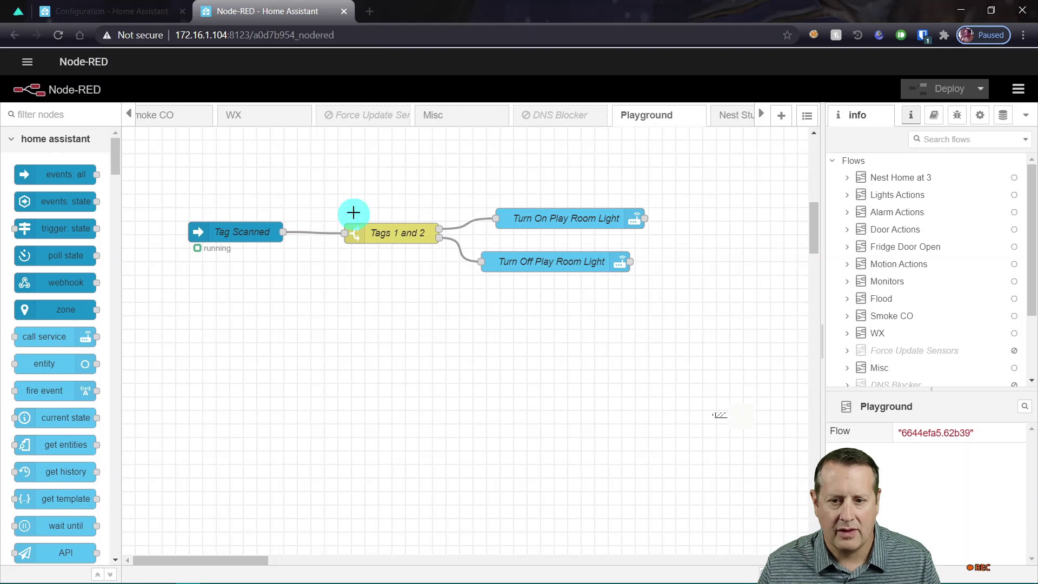